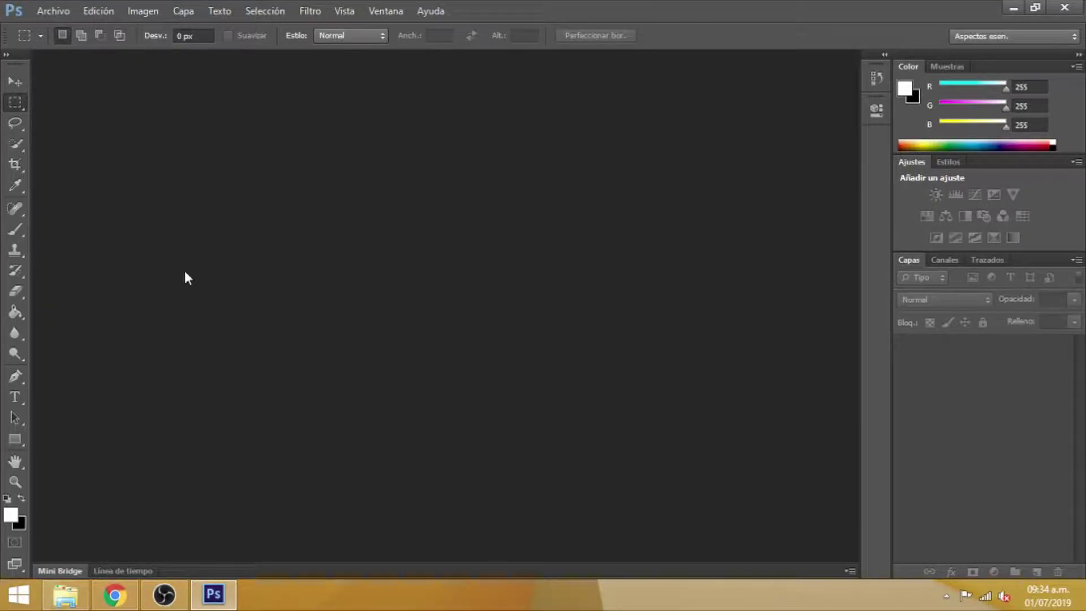
# Create a new 800×800 px transparent document and select a small square near its top-left
pyautogui.click(69, 12)
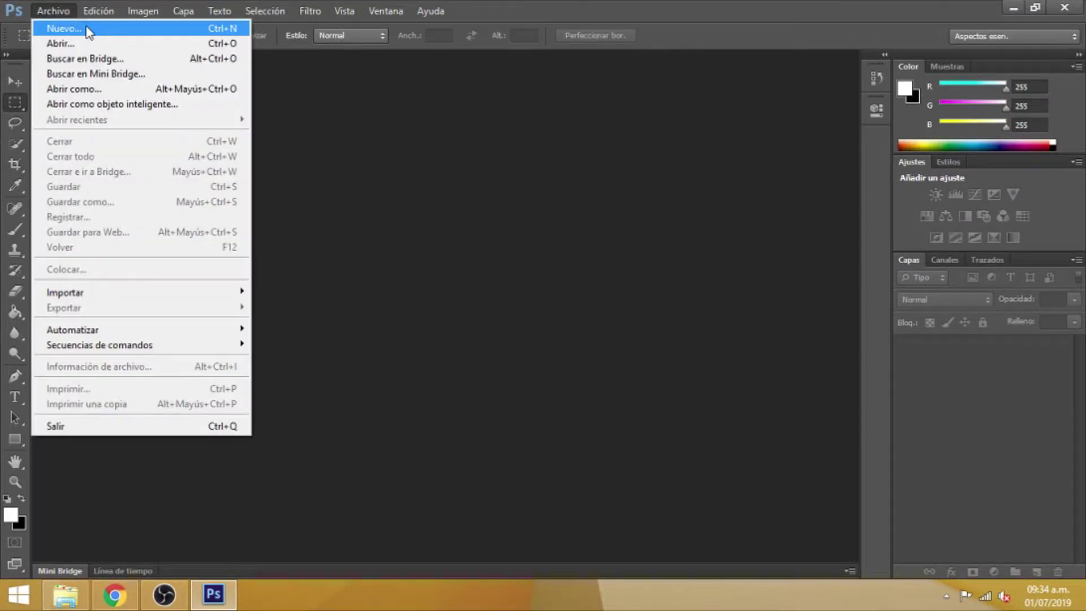
pyautogui.click(85, 29)
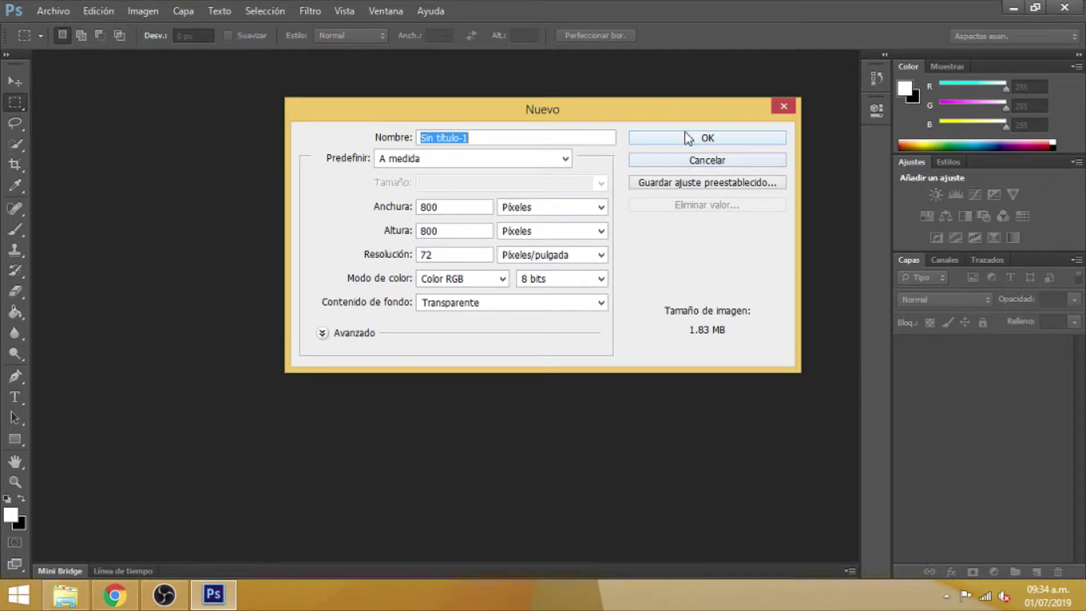
pyautogui.click(684, 136)
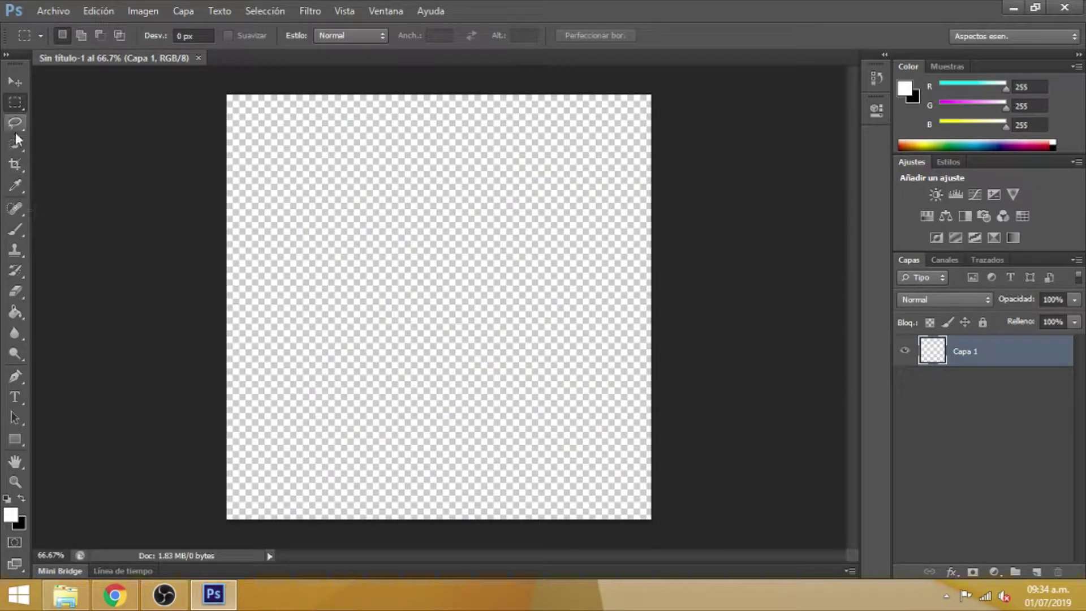
pyautogui.moveTo(269, 168)
pyautogui.mouseDown()
pyautogui.moveTo(369, 312)
pyautogui.moveTo(344, 279)
pyautogui.mouseUp()
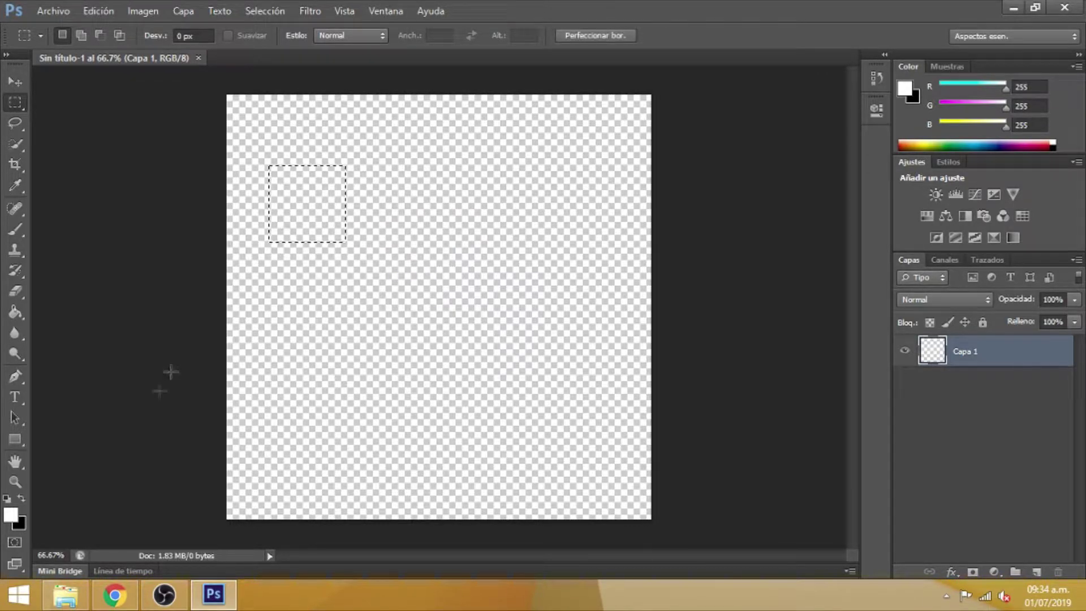
# Set the foreground colour to chocolate brown #66371A
pyautogui.click(10, 515)
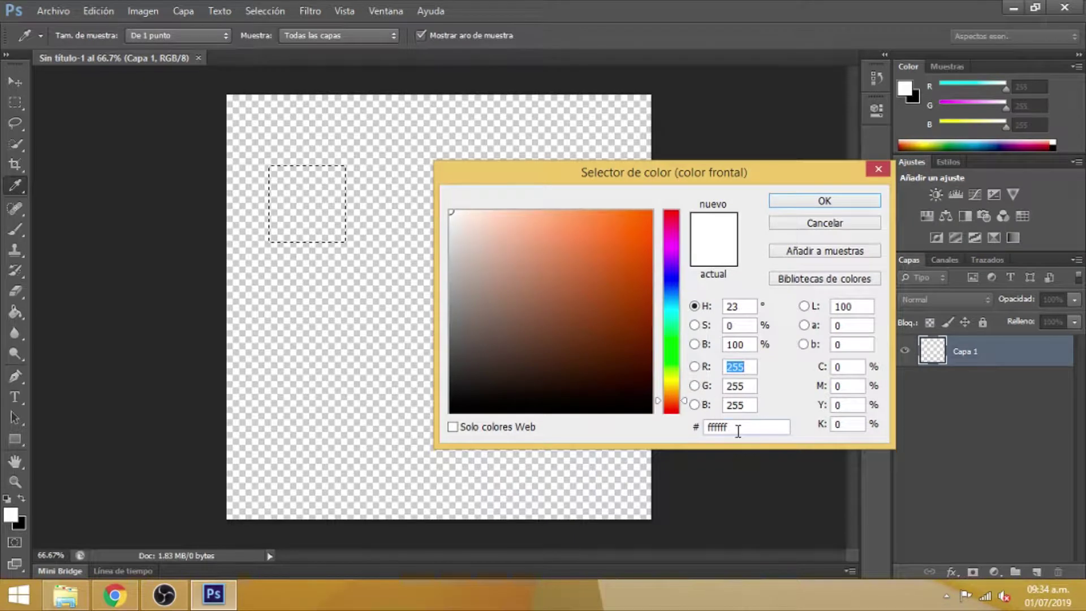
pyautogui.click(725, 427)
pyautogui.write('663')
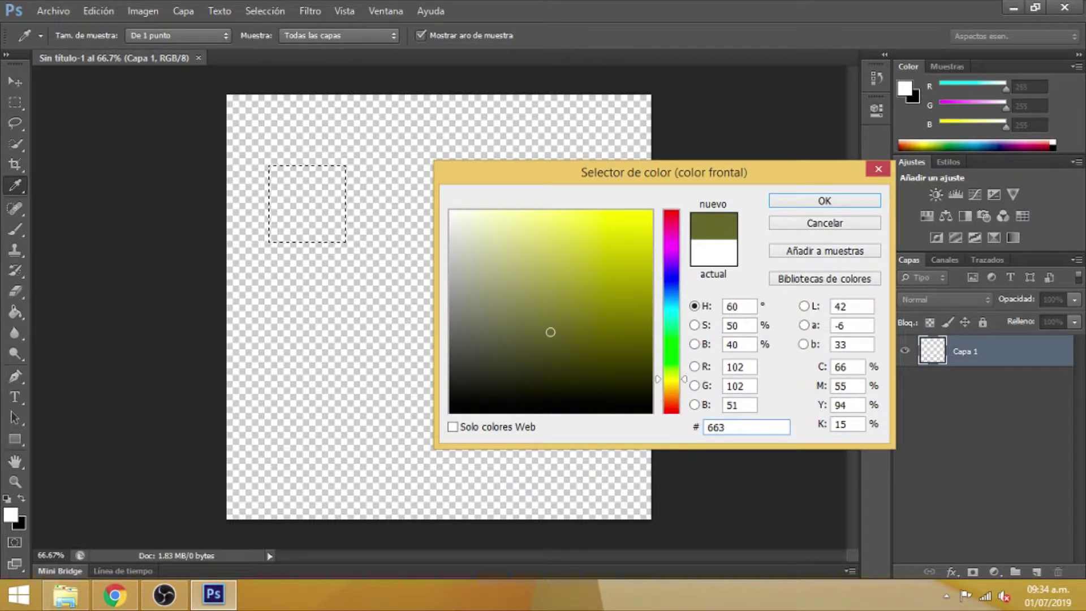
pyautogui.write('71A')
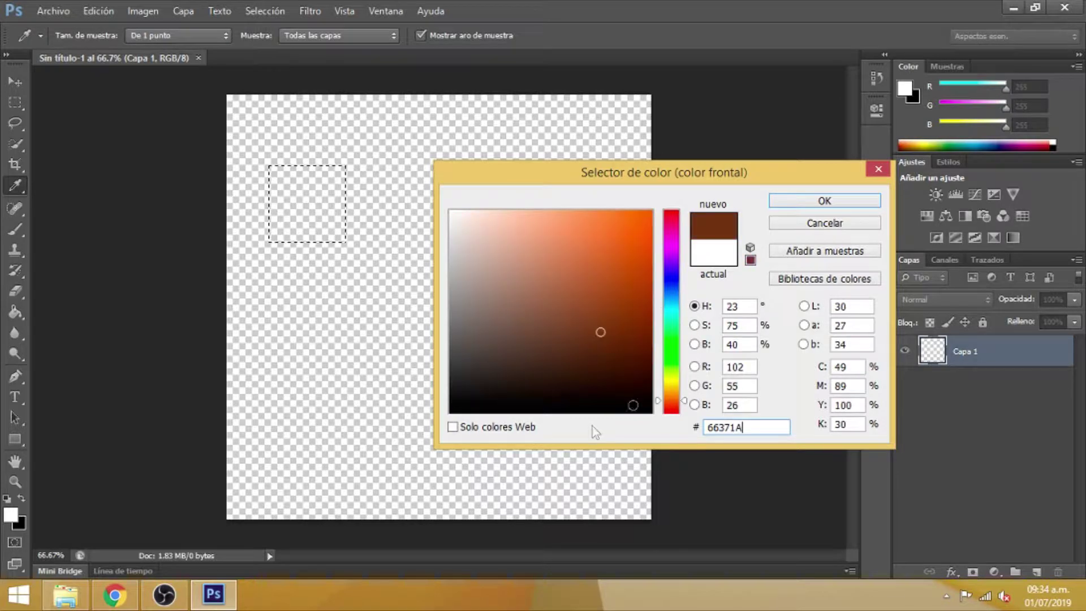
pyautogui.click(824, 201)
# Fill the square selection with the brown using the Paint Bucket
pyautogui.press('m')
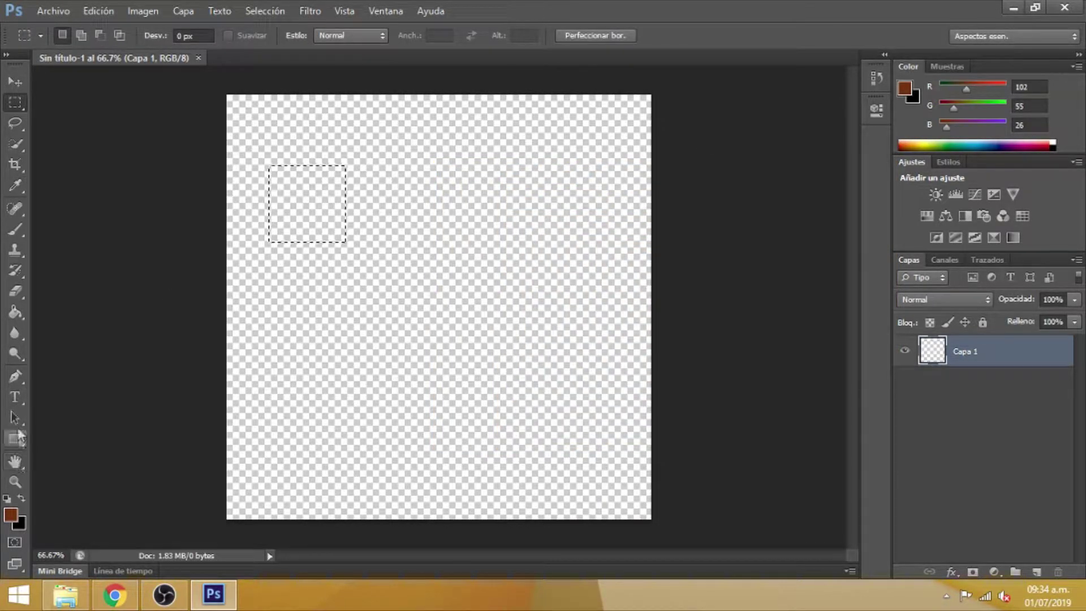
pyautogui.click(15, 312)
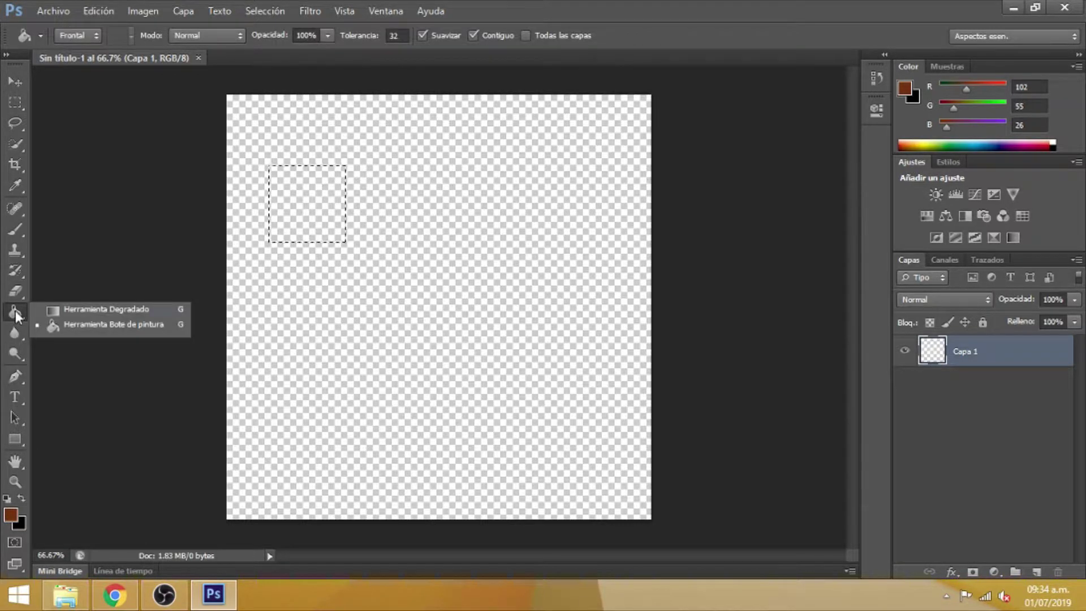
pyautogui.click(69, 323)
pyautogui.click(293, 208)
# Deselect the filled brown square
pyautogui.click(13, 84)
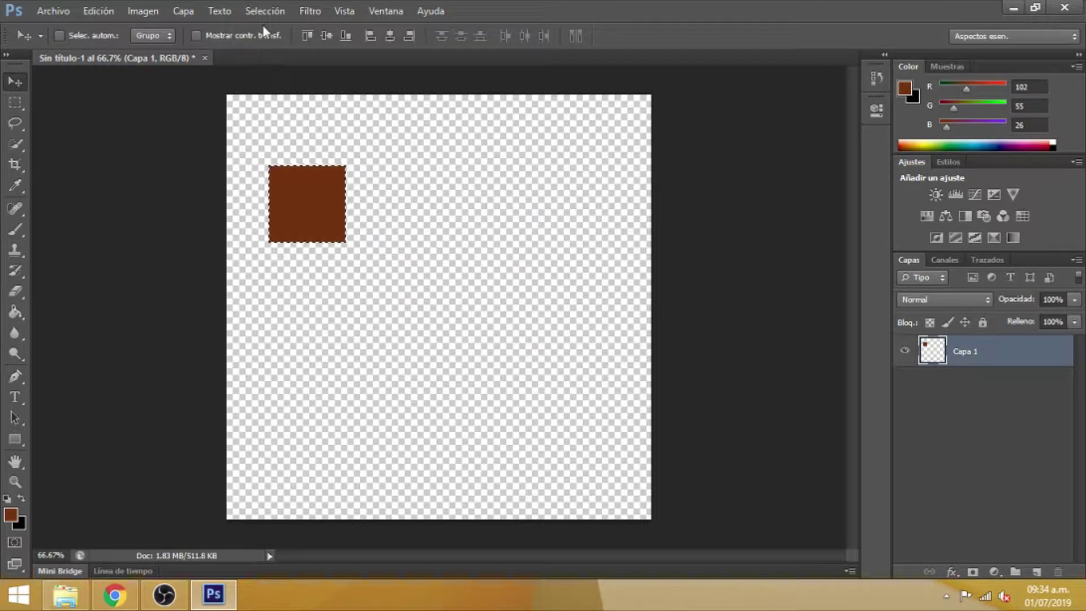
pyautogui.click(271, 11)
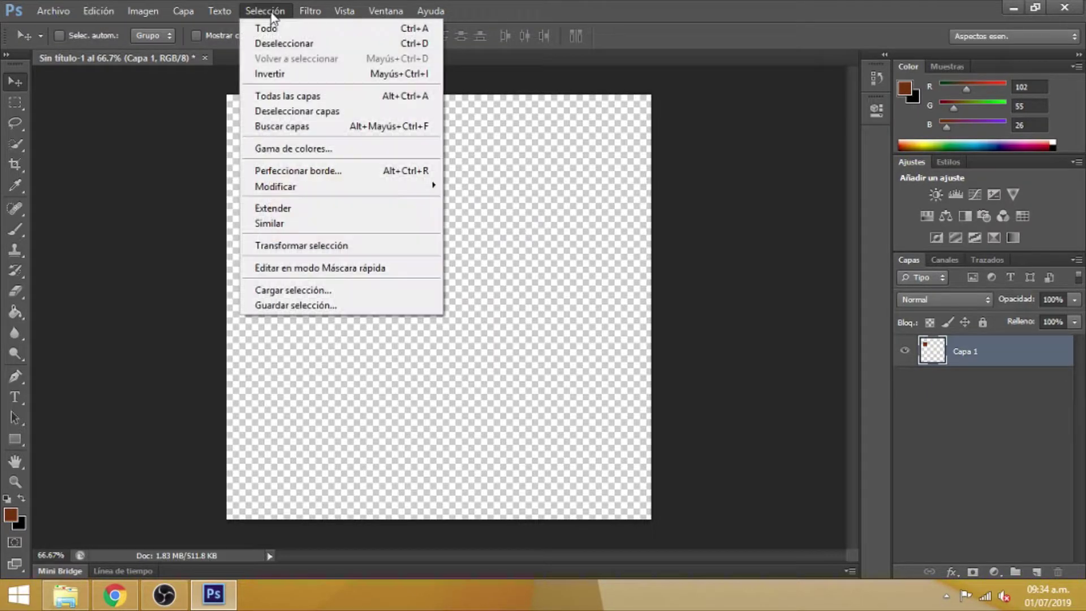
pyautogui.click(288, 46)
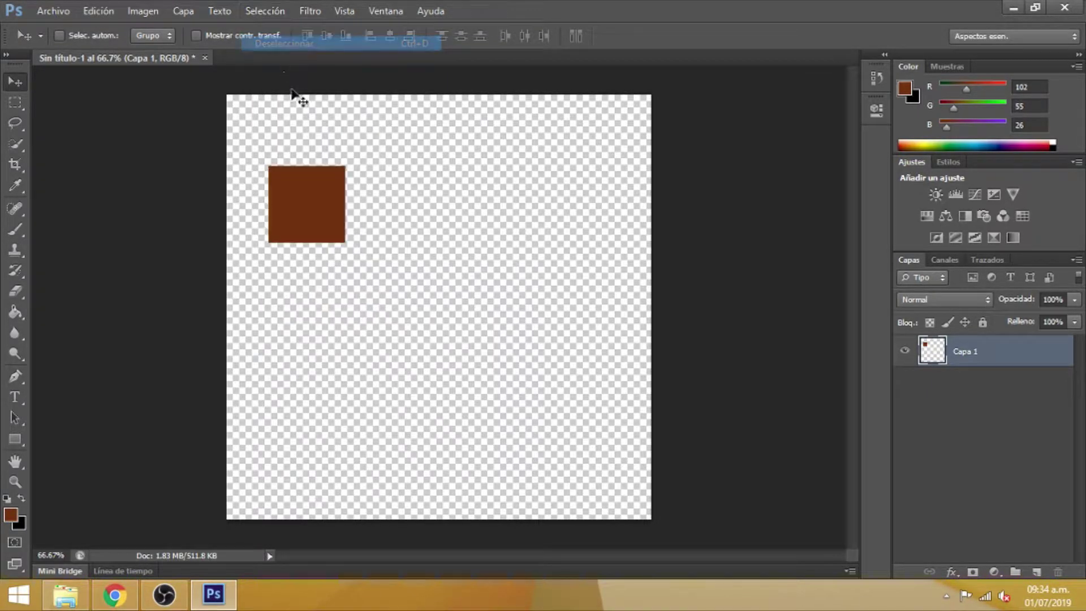
pyautogui.rightClick(996, 354)
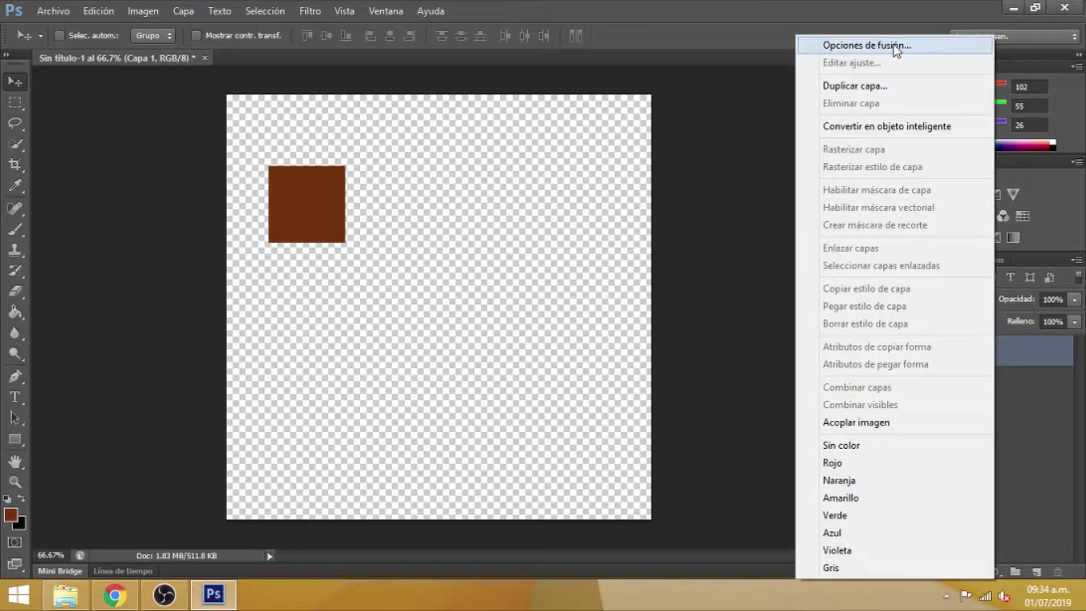
# Add a Bevel and Emboss style to the square with the Hard Chisel technique
pyautogui.click(868, 44)
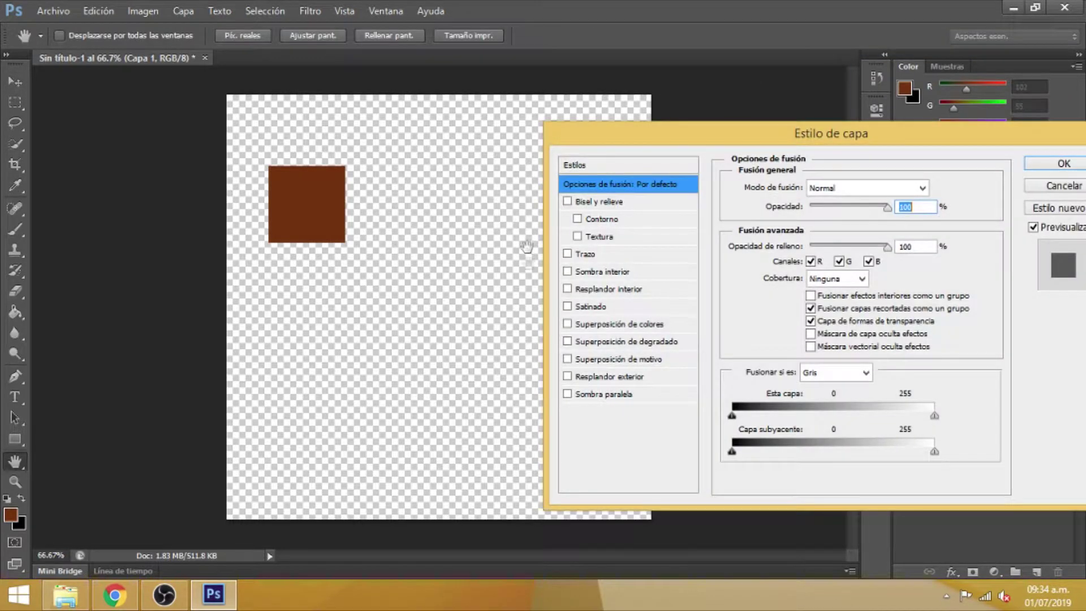
pyautogui.click(624, 201)
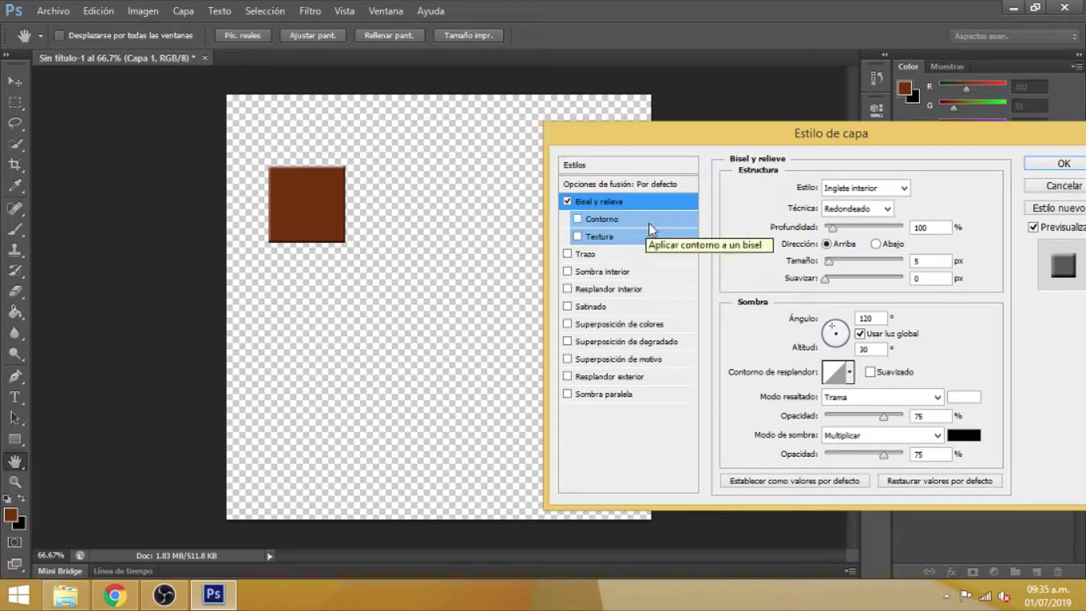
pyautogui.click(878, 214)
pyautogui.click(859, 233)
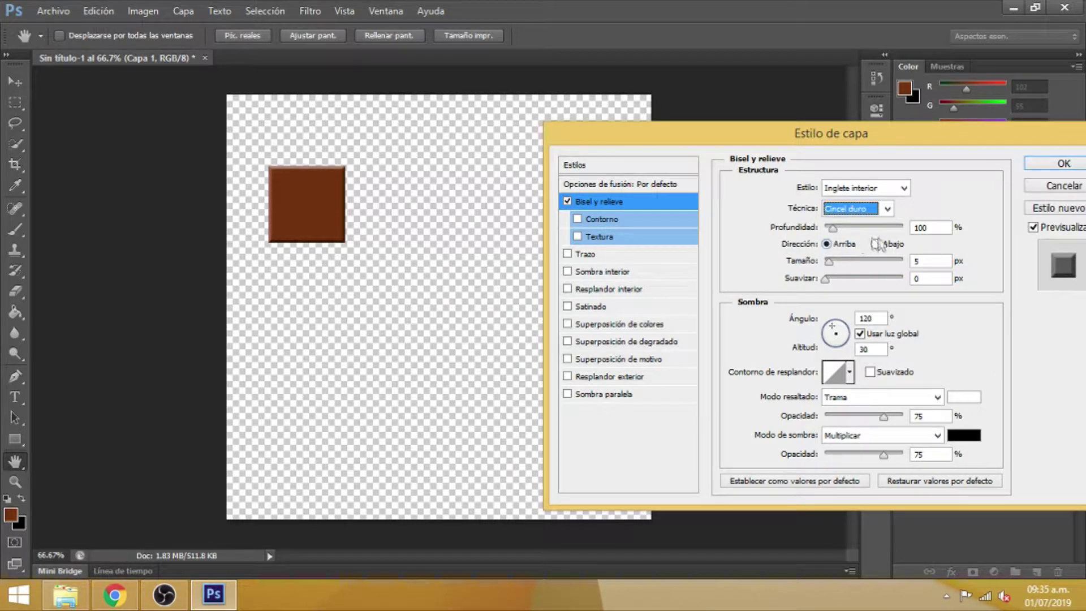
# Set the bevel depth to 150% and size to 10 px, and enable Texture
pyautogui.doubleClick(923, 227)
pyautogui.write('150')
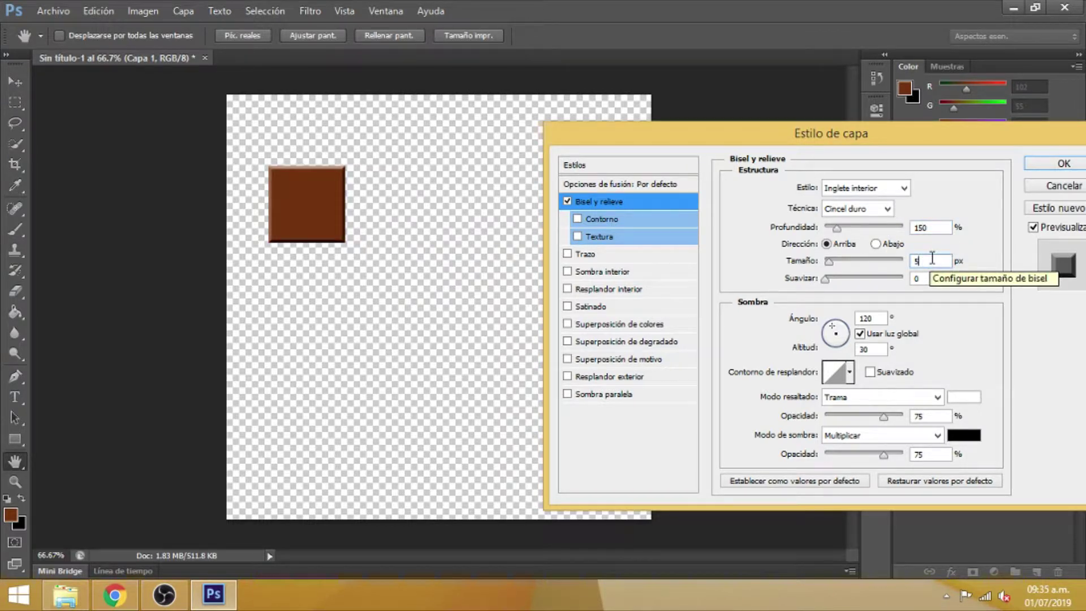
pyautogui.moveTo(836, 228); pyautogui.dragTo(846, 228)
pyautogui.write('150')
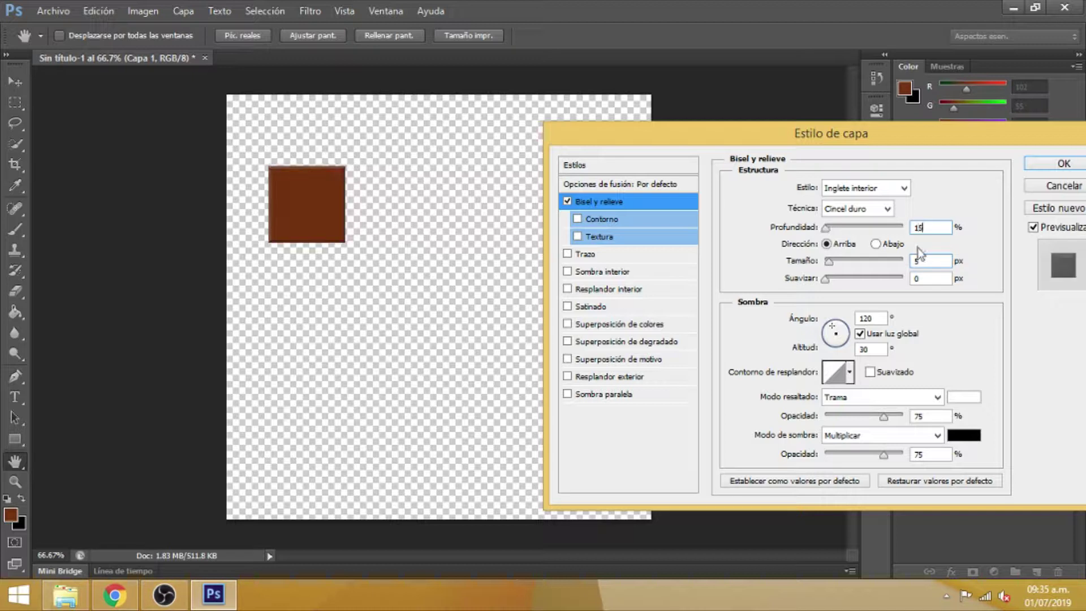
pyautogui.moveTo(830, 260); pyautogui.dragTo(834, 262)
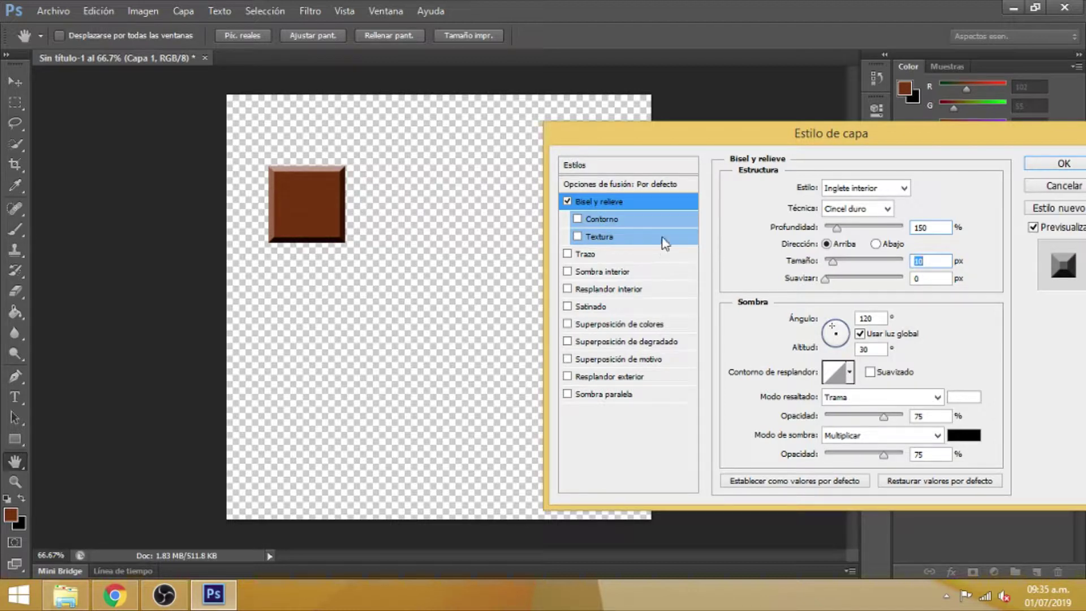
pyautogui.click(664, 239)
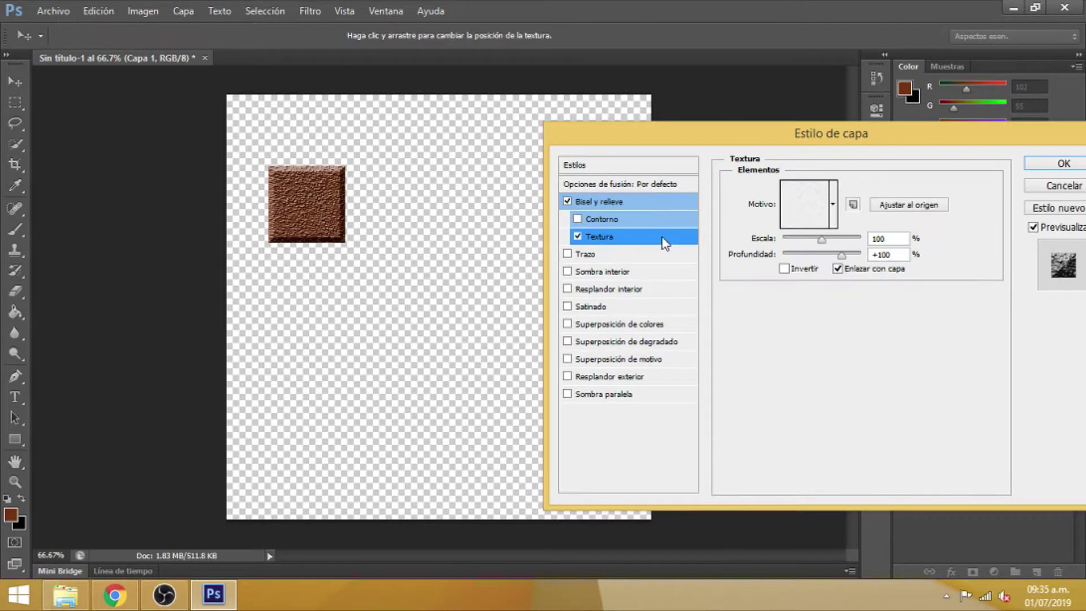
# Swap the texture for a smoothed contour at 35% range and widen the bevel to 18 px
pyautogui.click(577, 236)
pyautogui.click(622, 221)
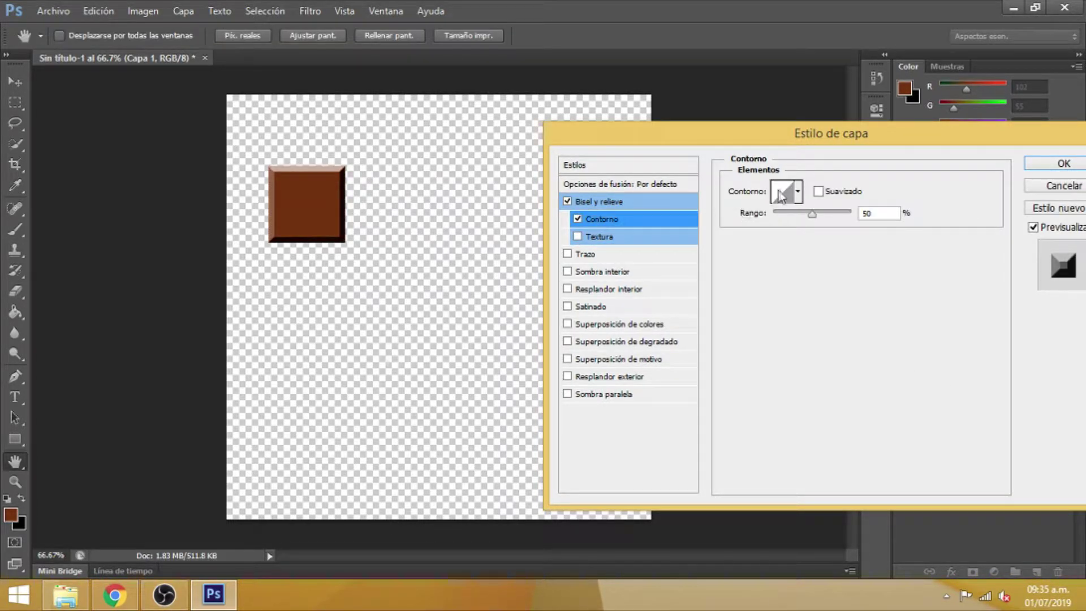
pyautogui.click(818, 191)
pyautogui.click(798, 198)
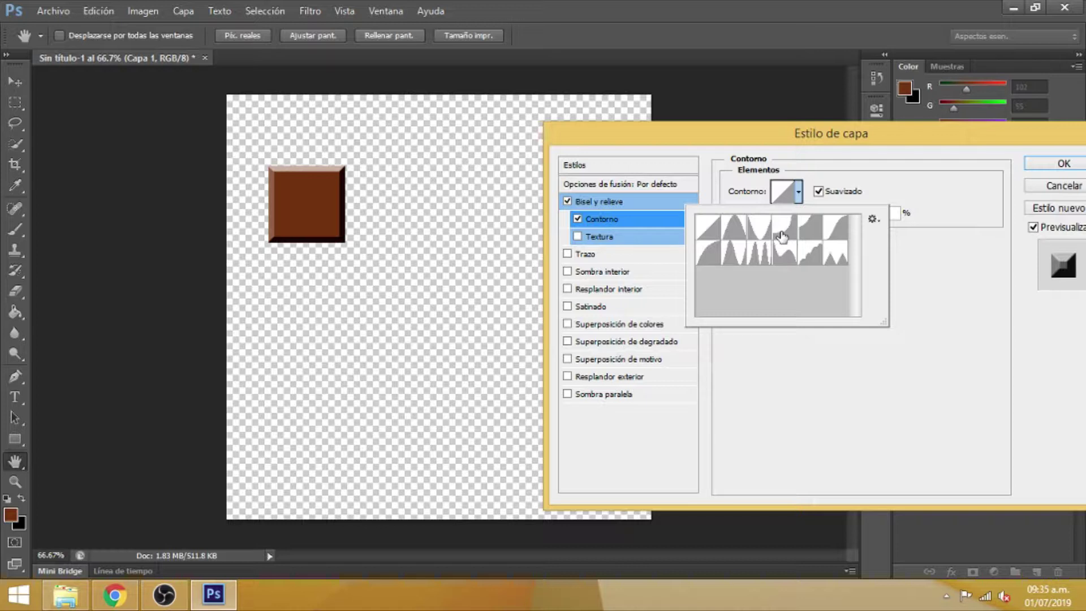
pyautogui.click(782, 236)
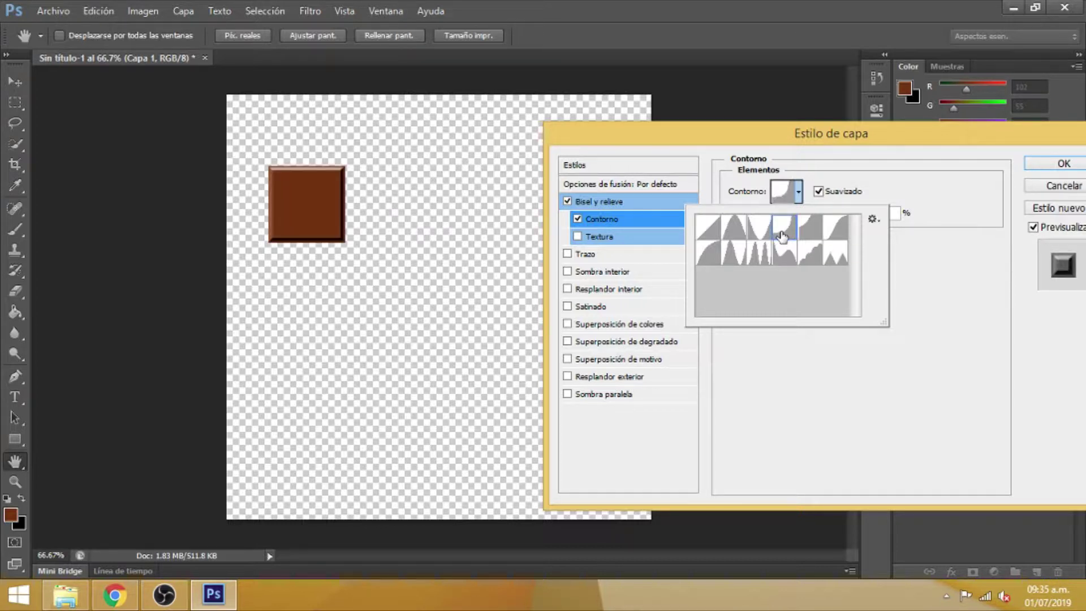
pyautogui.click(819, 171)
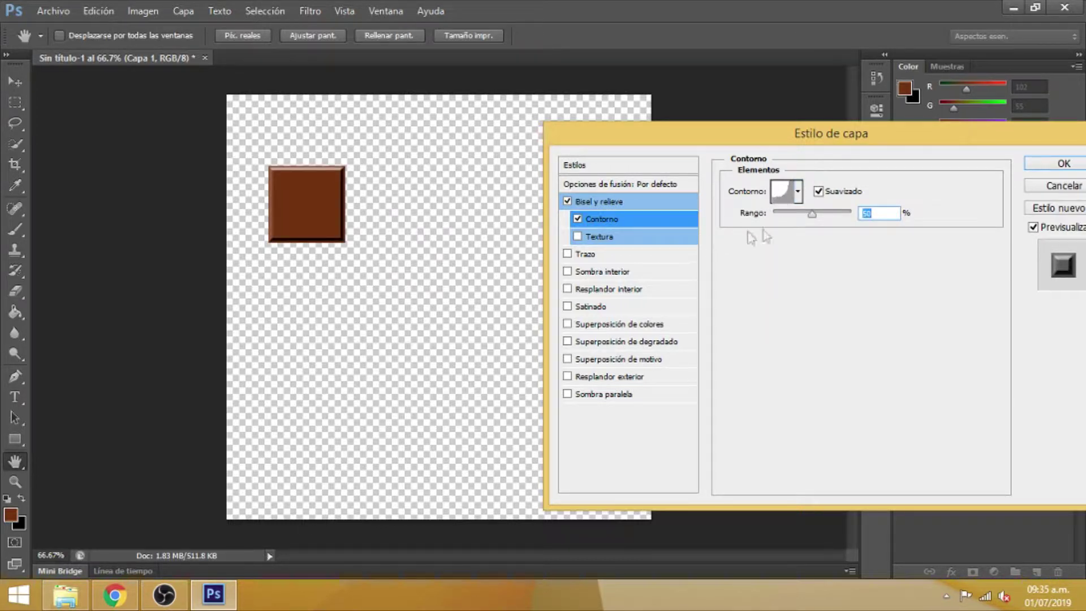
pyautogui.moveTo(817, 214); pyautogui.dragTo(804, 221)
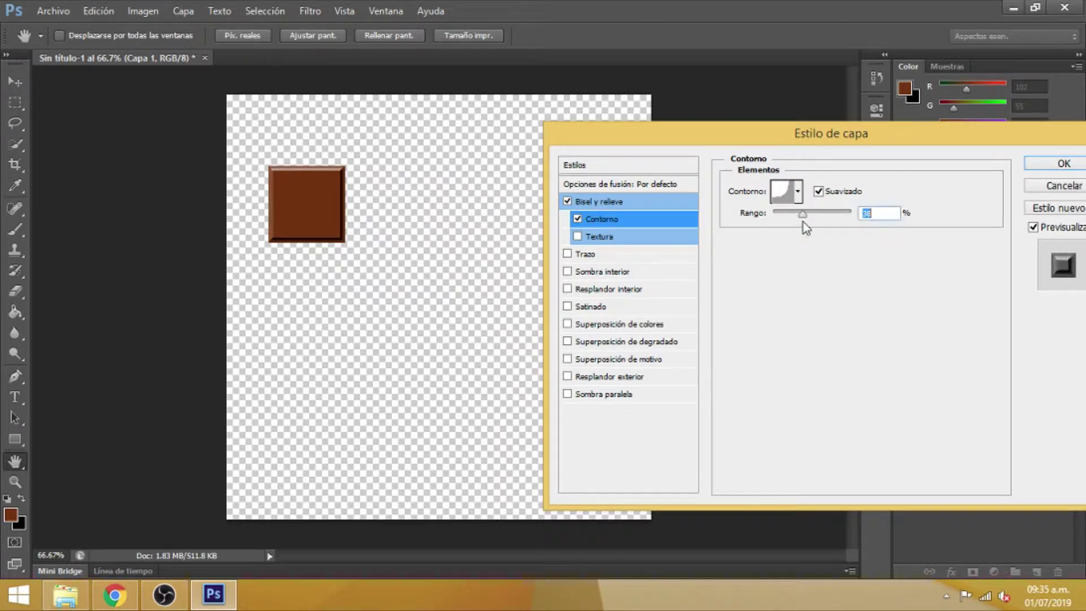
pyautogui.click(627, 201)
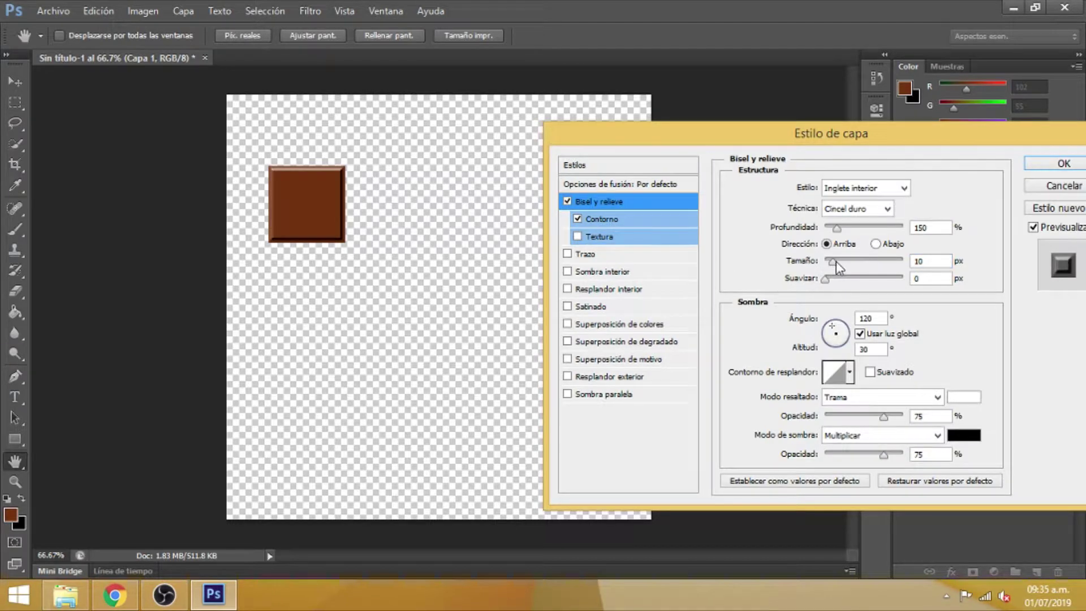
pyautogui.moveTo(836, 261); pyautogui.dragTo(839, 261)
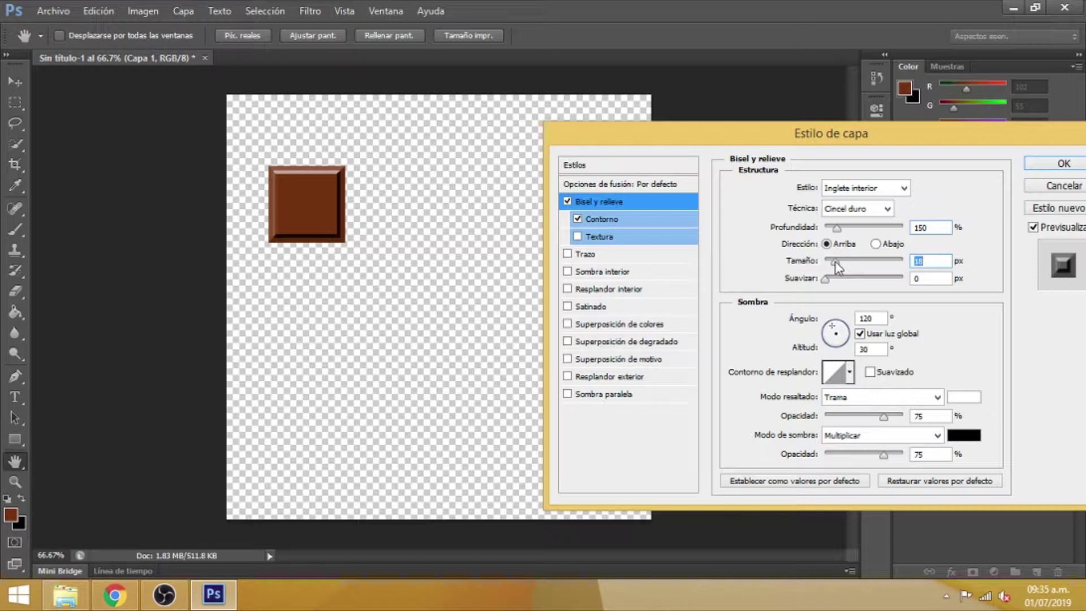
# Set the bevel highlight to a pale colour lightened from the square's brown
pyautogui.click(962, 397)
pyautogui.click(308, 211)
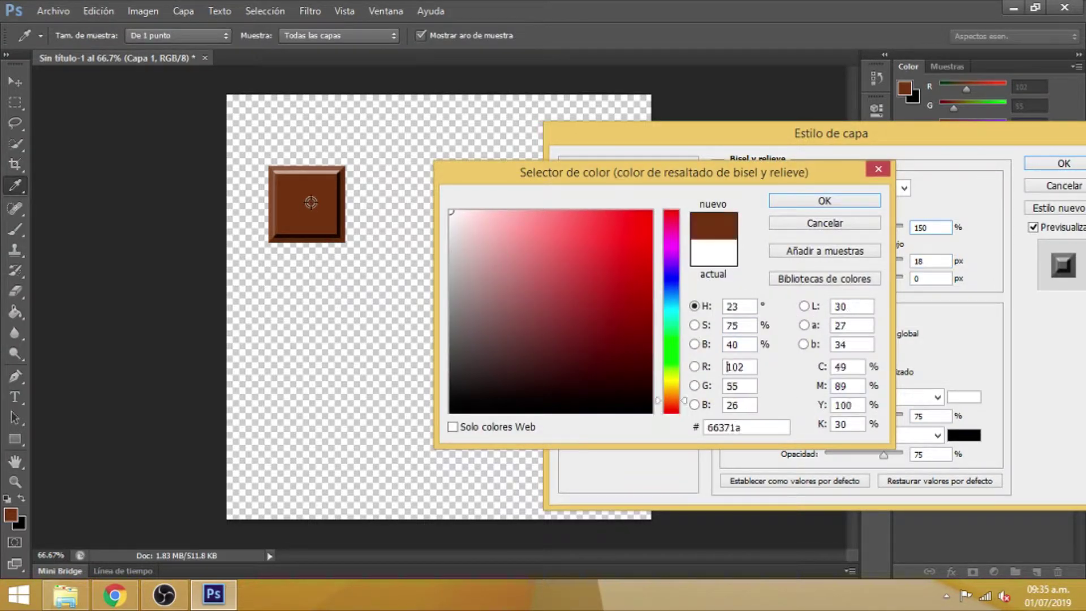
pyautogui.moveTo(598, 332); pyautogui.dragTo(464, 273)
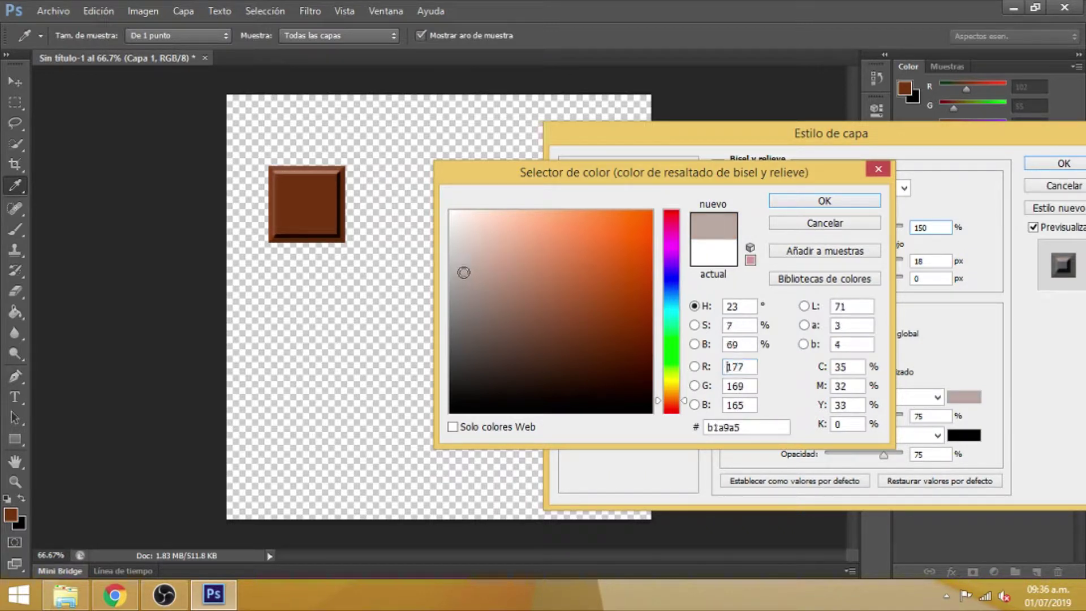
pyautogui.click(835, 202)
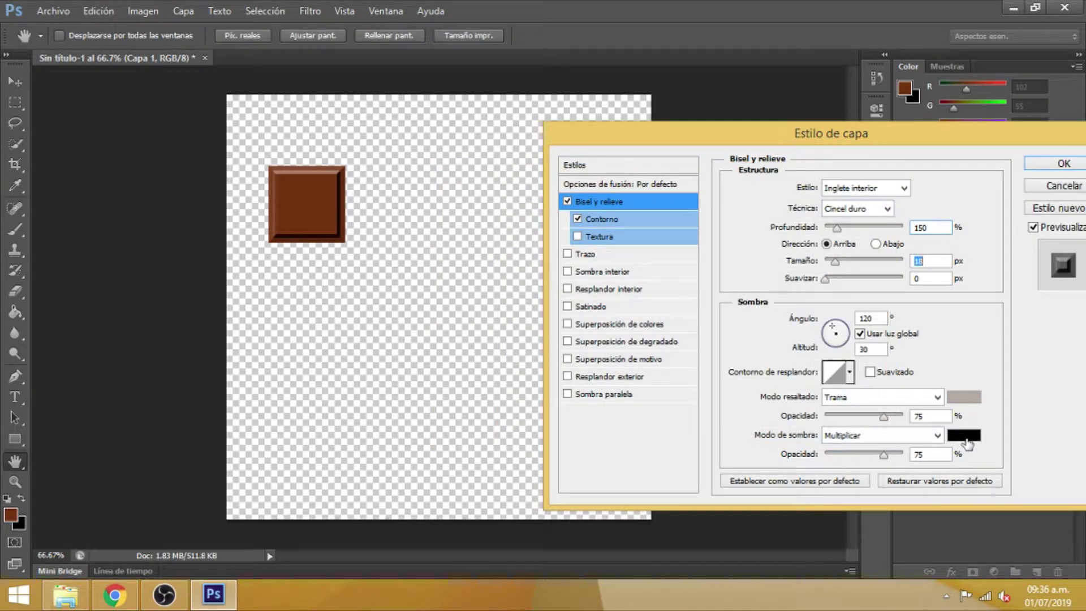
# Set the shadow colour to #240B04, both opacities to 80%, and apply the style
pyautogui.click(967, 441)
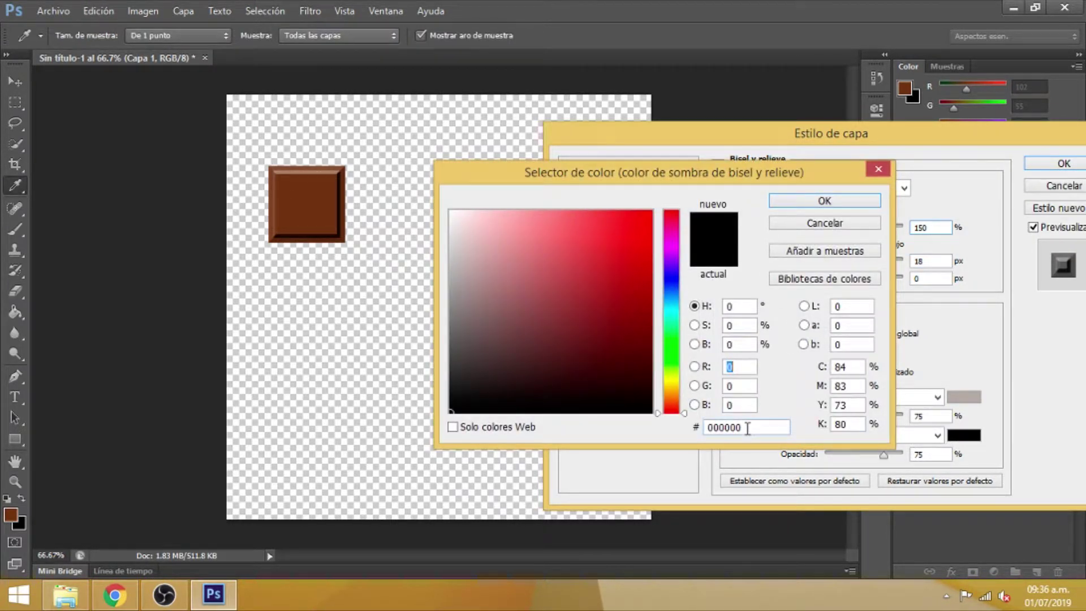
pyautogui.click(747, 428)
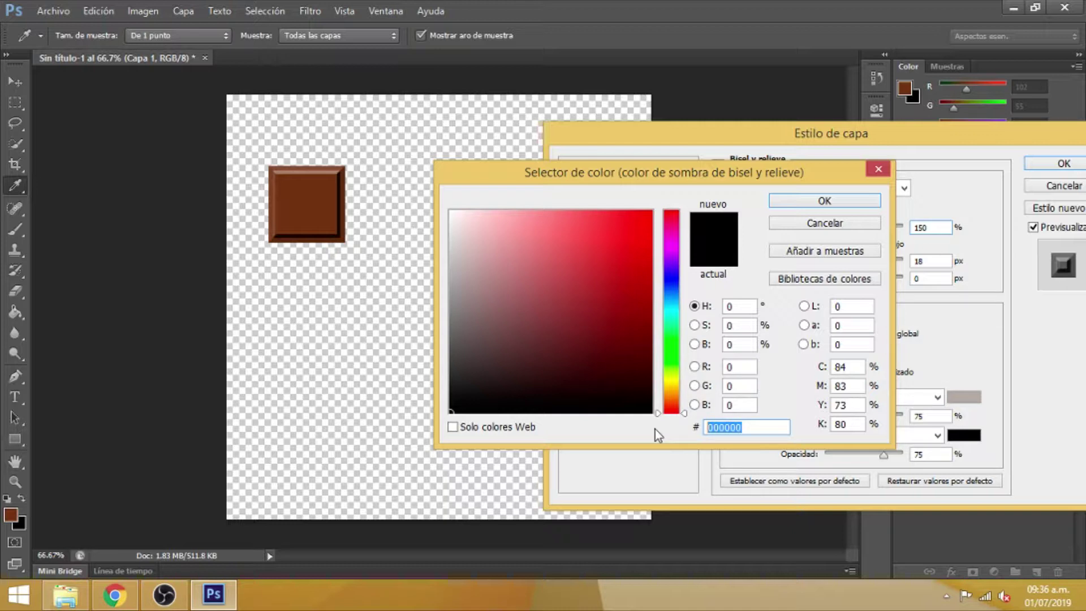
pyautogui.write('240')
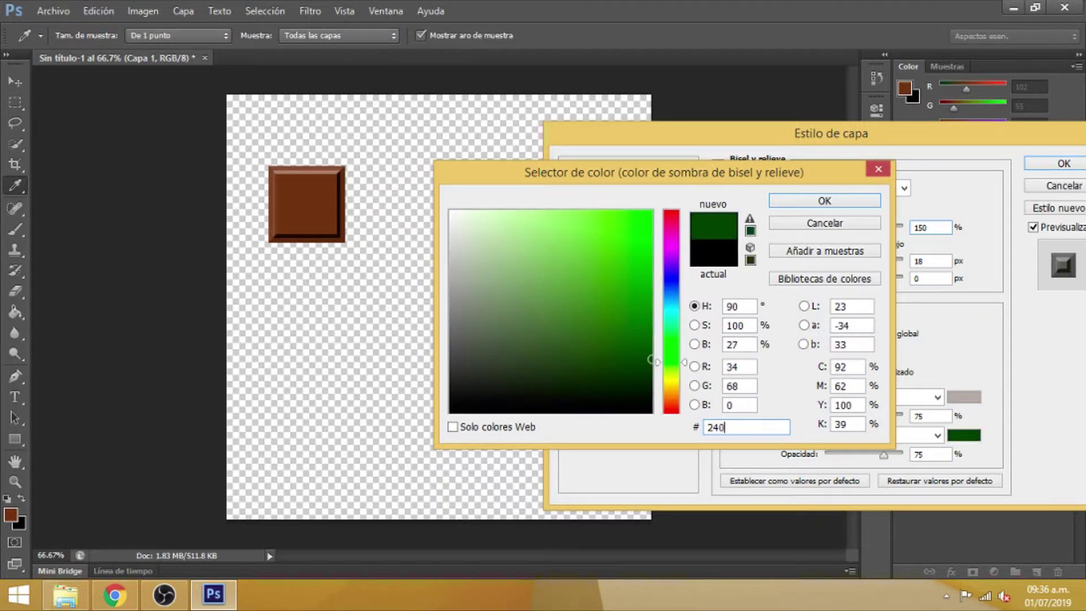
pyautogui.write('B')
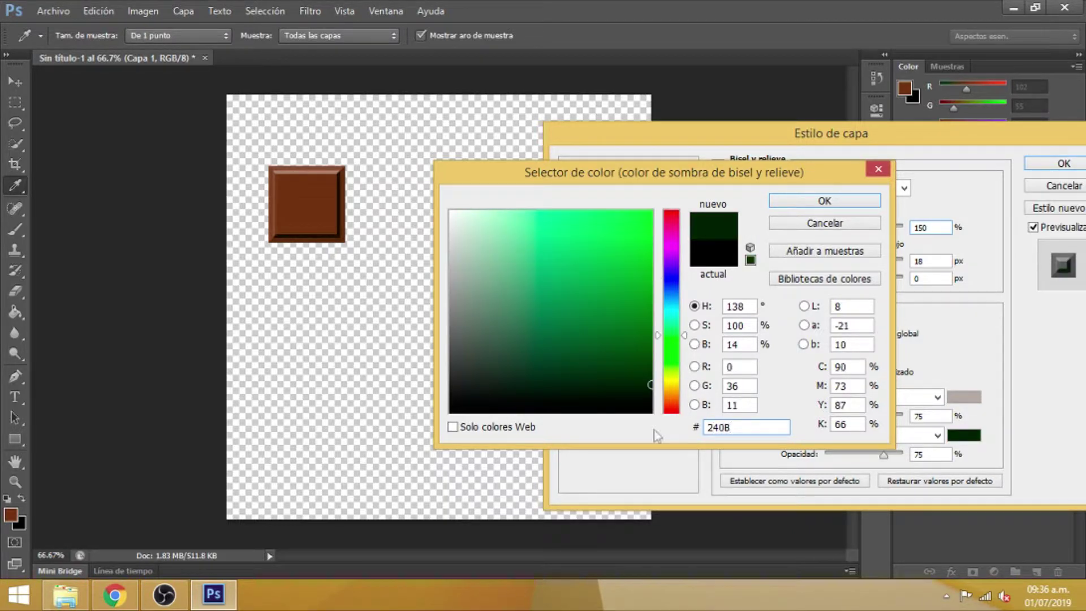
pyautogui.write('04')
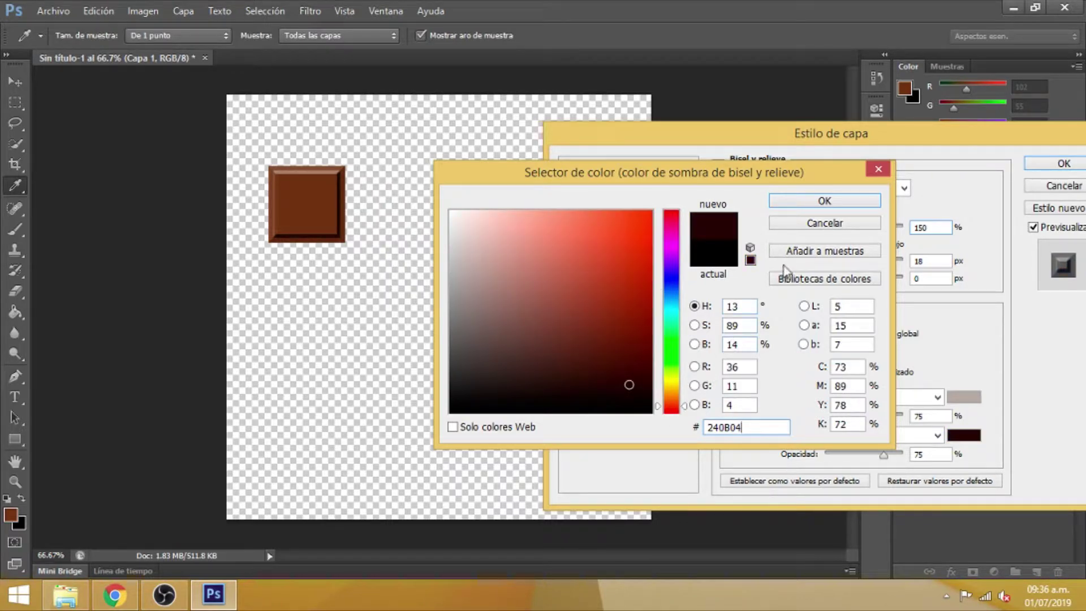
pyautogui.click(824, 202)
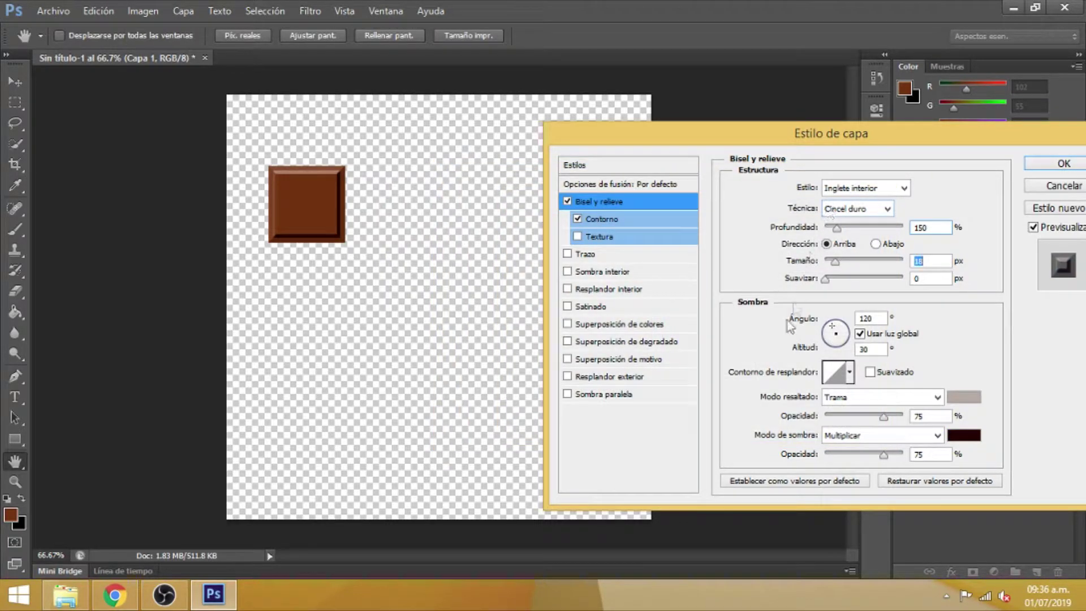
pyautogui.doubleClick(932, 454)
pyautogui.write('80')
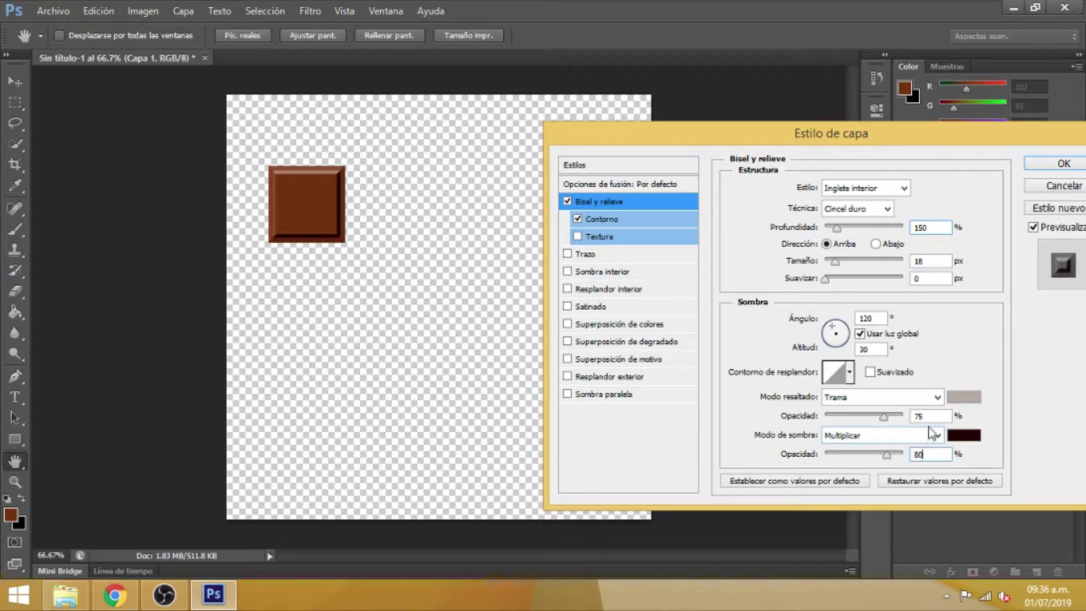
pyautogui.write('80')
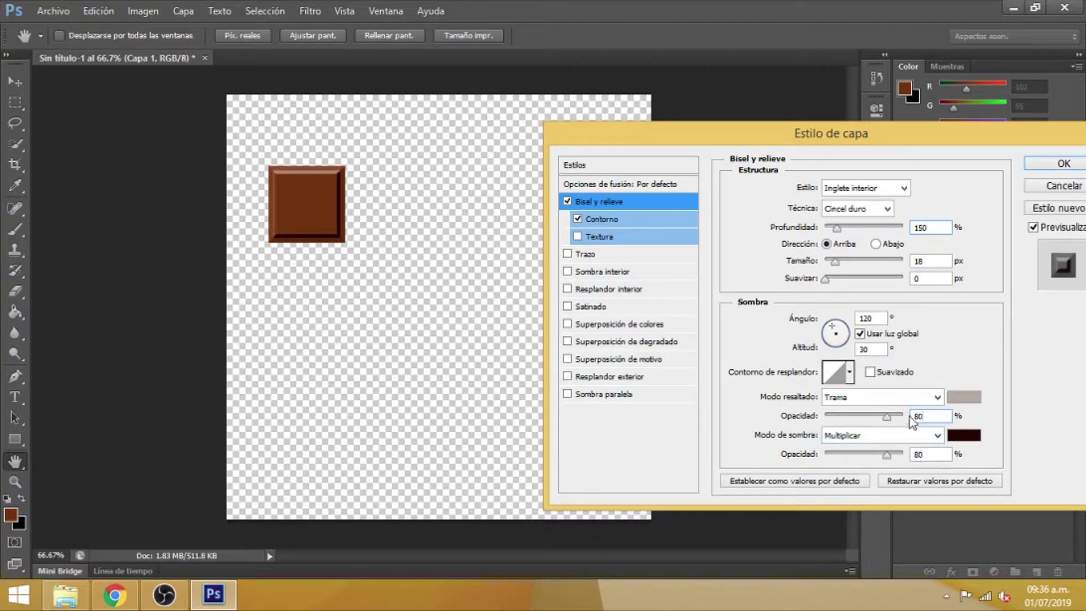
pyautogui.click(1033, 168)
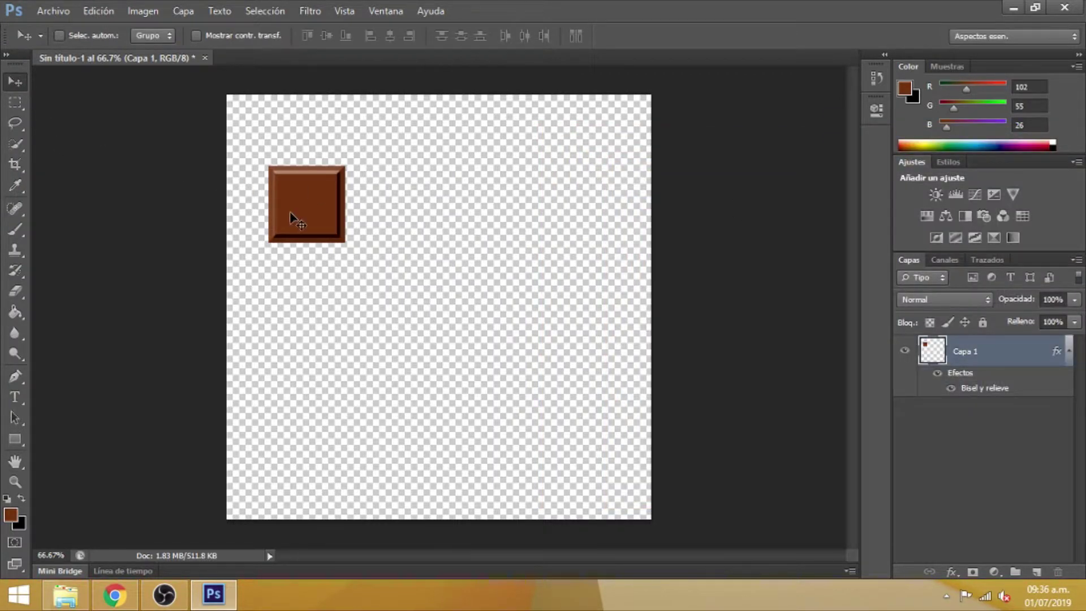
# Move the chocolate square up toward the top-left and rename its layer BARRA
pyautogui.moveTo(291, 218); pyautogui.dragTo(285, 182)
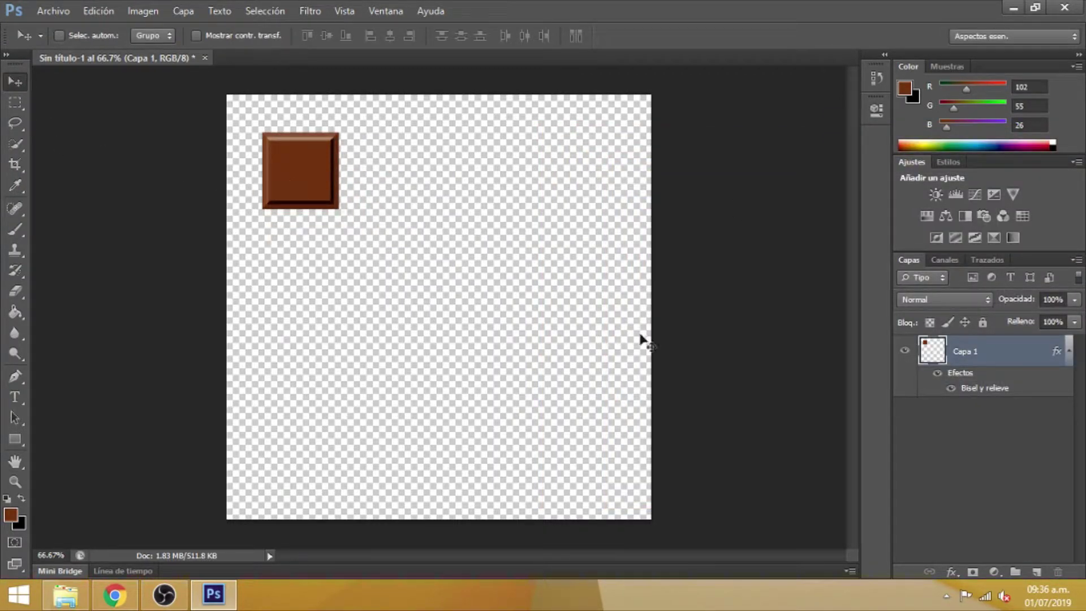
pyautogui.doubleClick(962, 352)
pyautogui.write('BARRA')
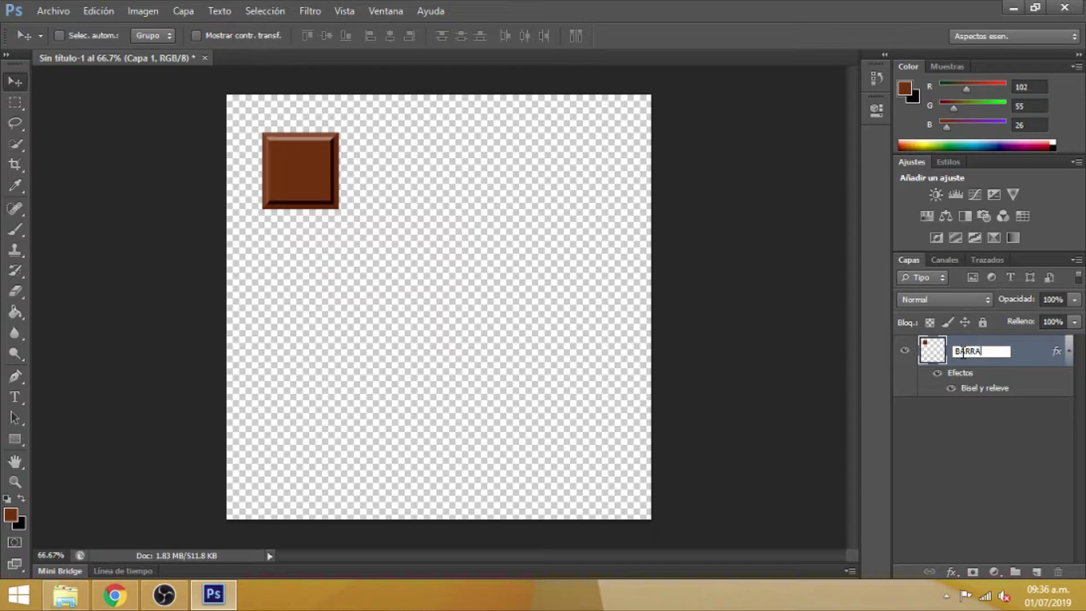
pyautogui.press('Return')
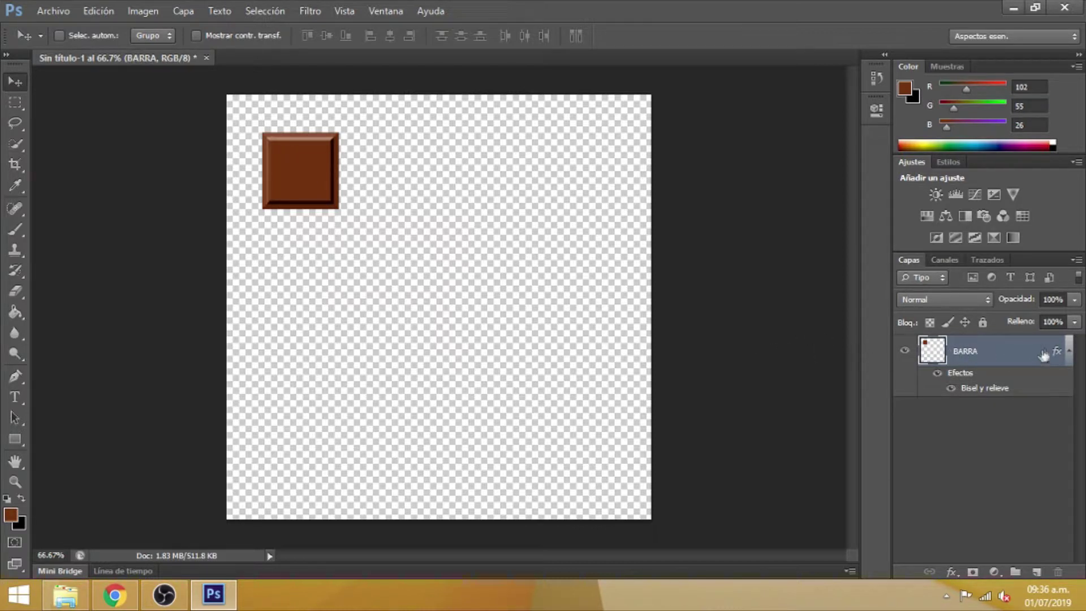
pyautogui.click(1068, 353)
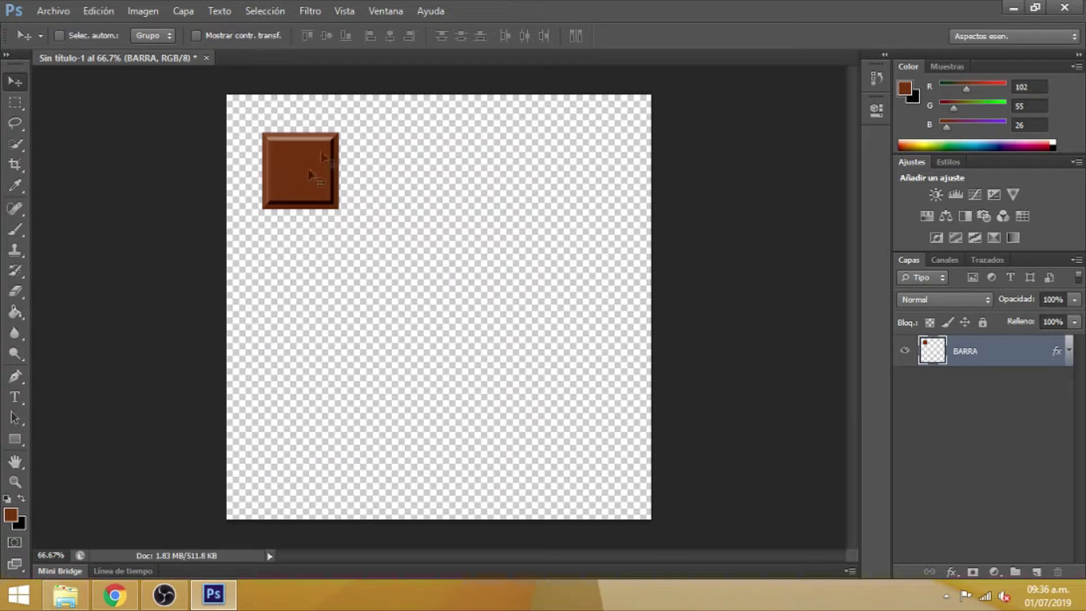
# Alt-drag three copies of the square to form a row of four
pyautogui.moveTo(303, 177); pyautogui.dragTo(369, 178)
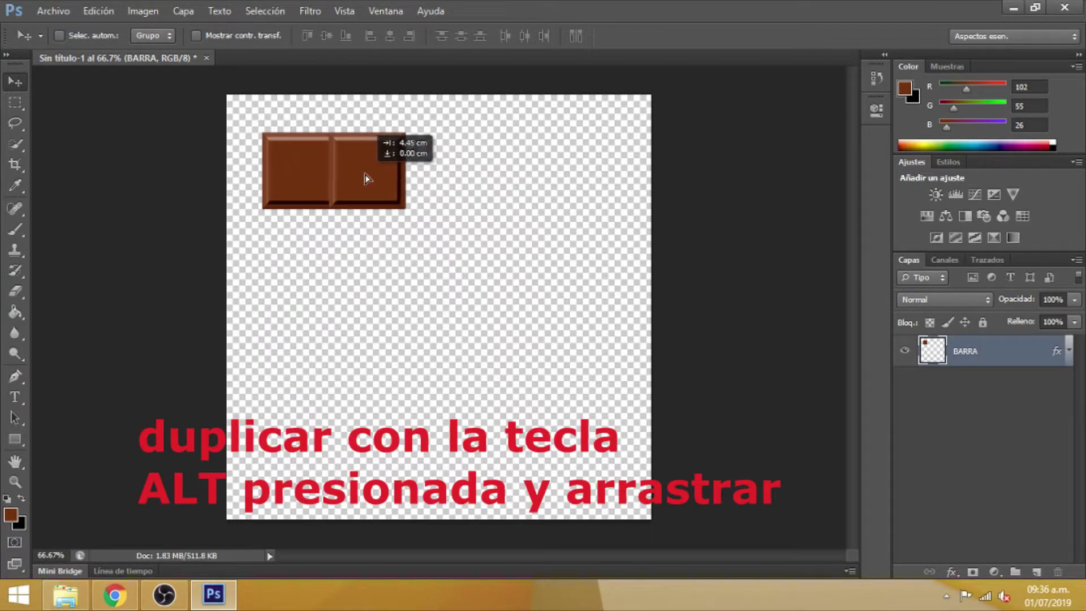
pyautogui.moveTo(369, 179); pyautogui.dragTo(437, 181)
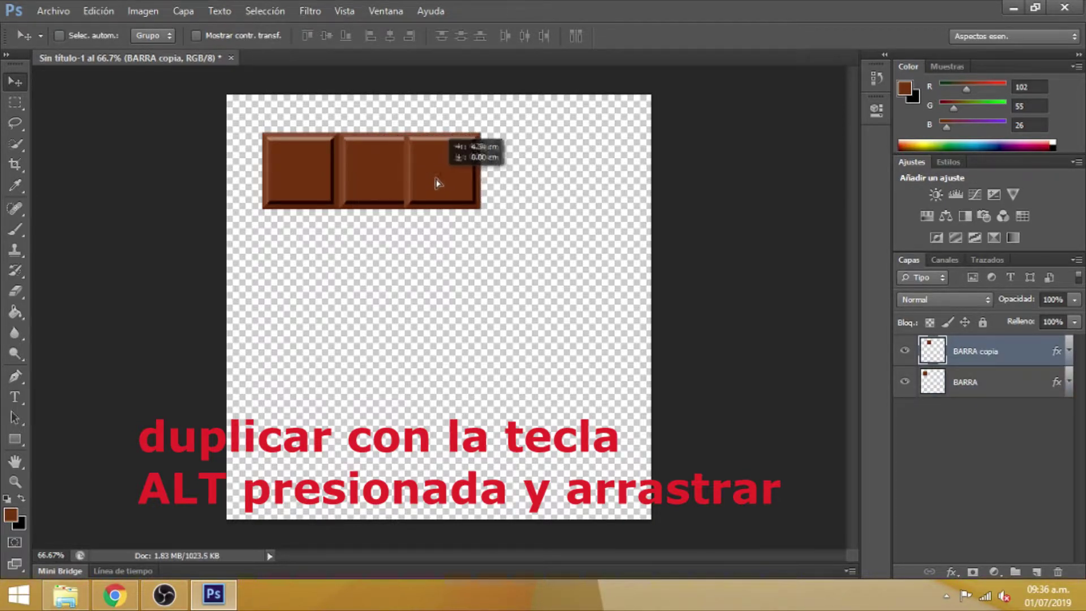
pyautogui.moveTo(436, 183); pyautogui.dragTo(522, 193)
pyautogui.hotkey('ctrl', 'z')
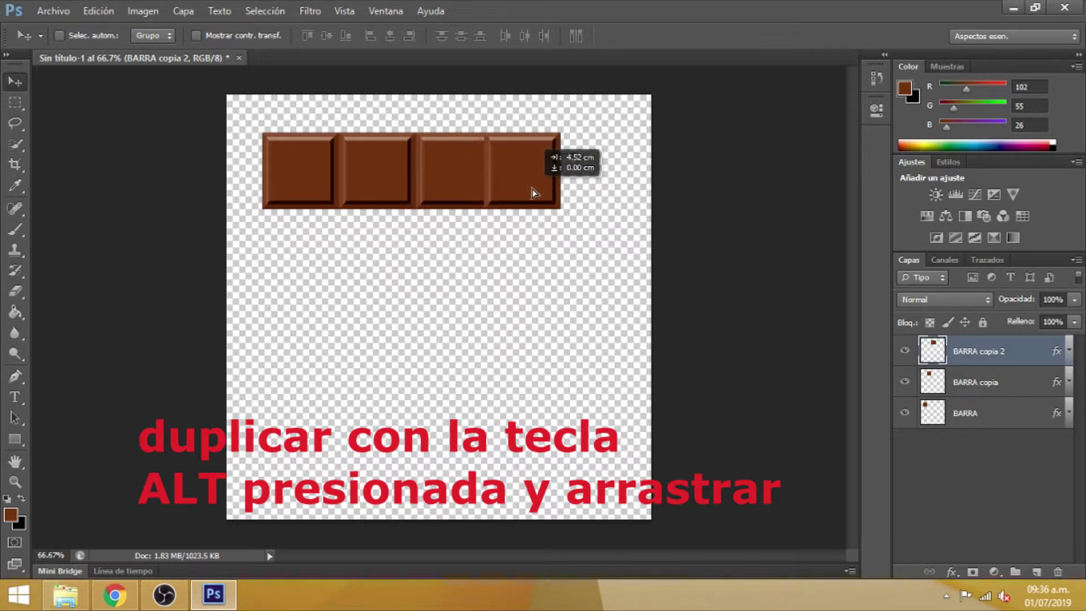
pyautogui.moveTo(521, 193); pyautogui.dragTo(540, 194)
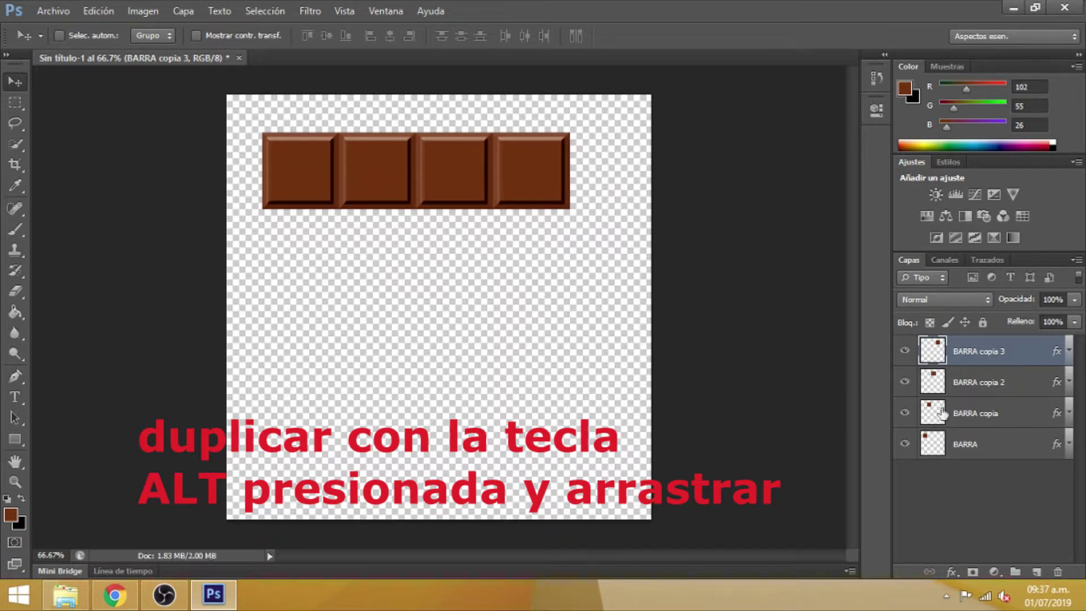
# Select the four BARRA layers and merge them into one
pyautogui.keyDown('shift'); pyautogui.click(1025, 383); pyautogui.keyUp('shift')
pyautogui.keyDown('shift'); pyautogui.click(1007, 420); pyautogui.keyUp('shift')
pyautogui.keyDown('shift'); pyautogui.click(1002, 440); pyautogui.keyUp('shift')
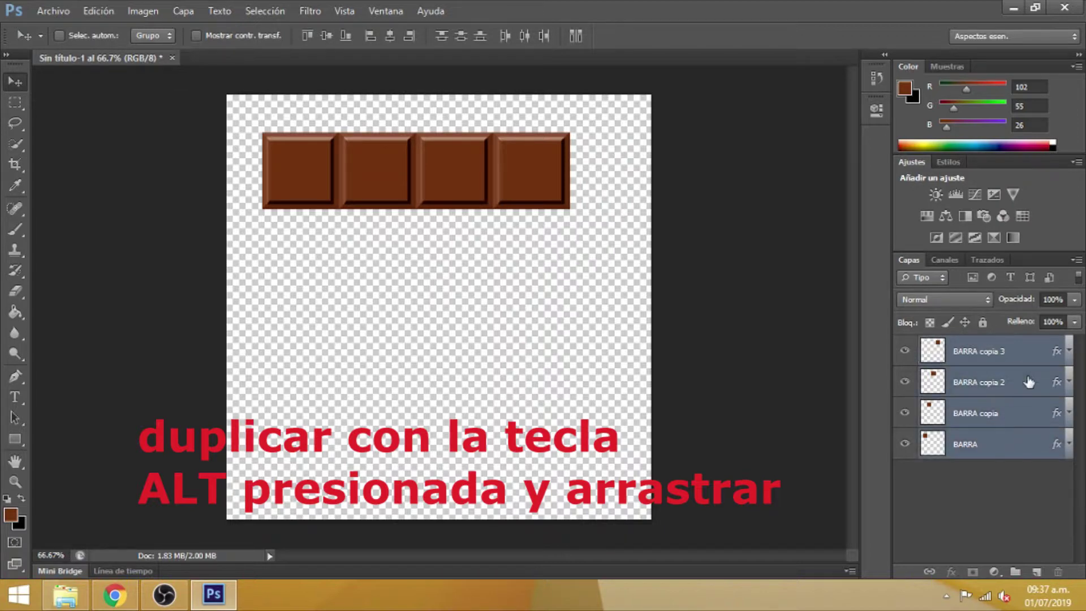
pyautogui.rightClick(1016, 383)
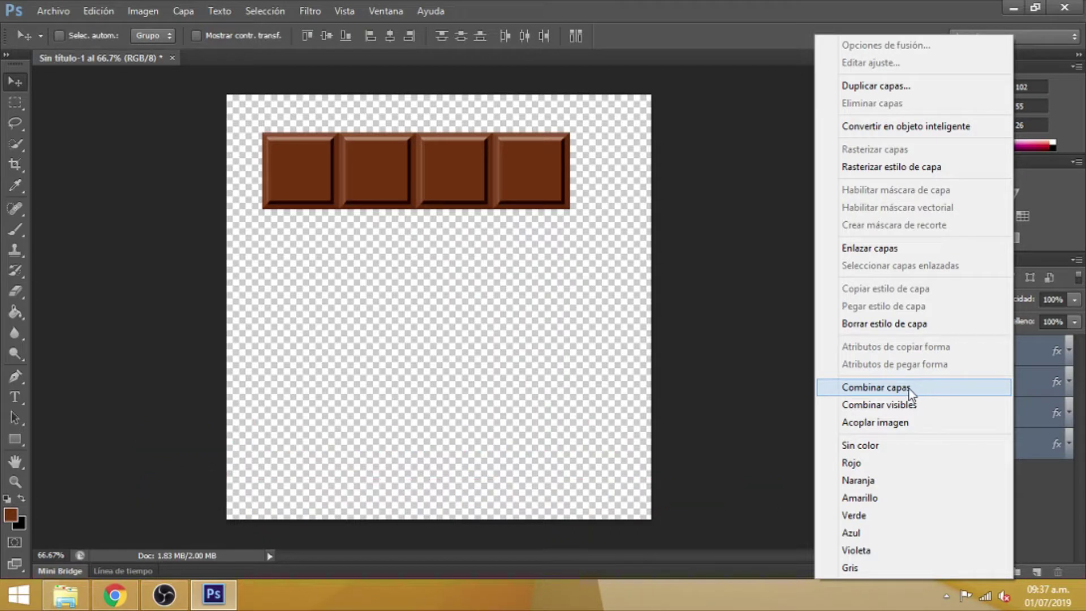
pyautogui.click(933, 388)
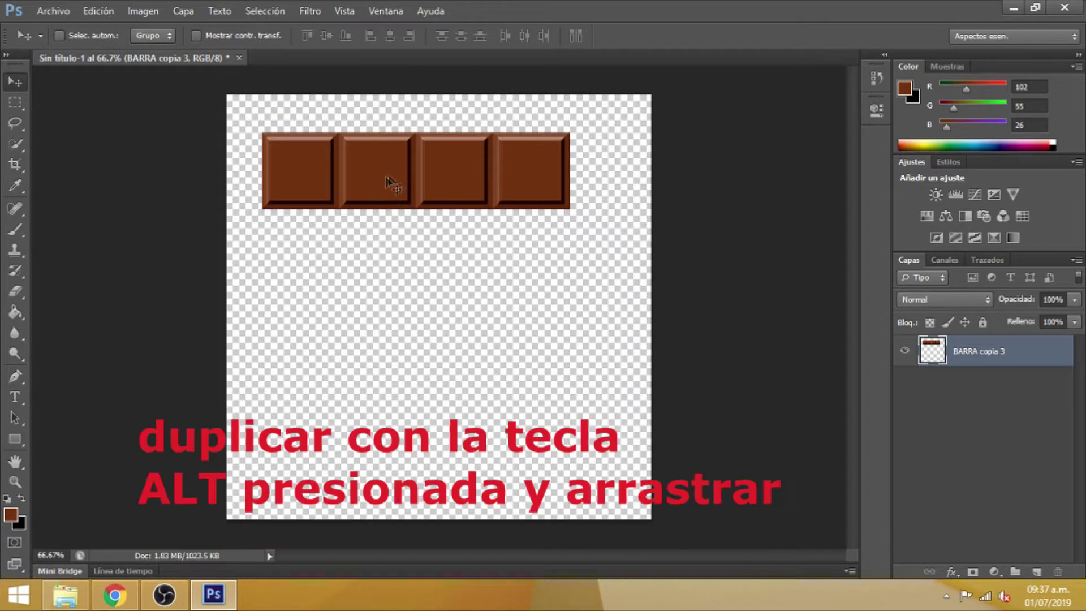
# Duplicate the bar row downward to build a 4×4 grid of squares
pyautogui.moveTo(381, 191); pyautogui.dragTo(379, 266)
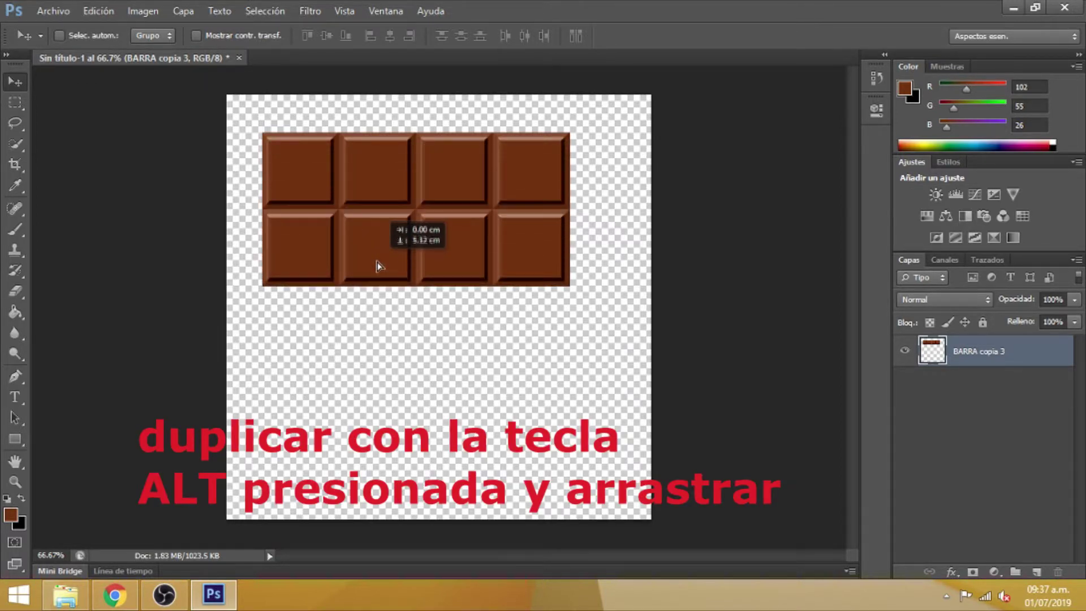
pyautogui.moveTo(379, 261); pyautogui.dragTo(382, 288)
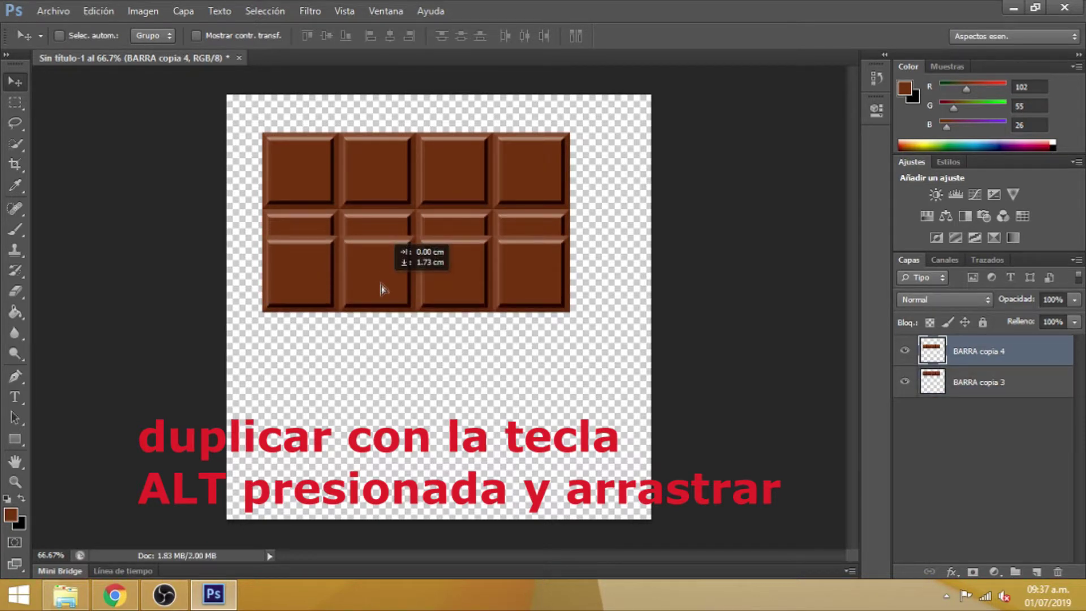
pyautogui.moveTo(382, 289); pyautogui.dragTo(384, 395)
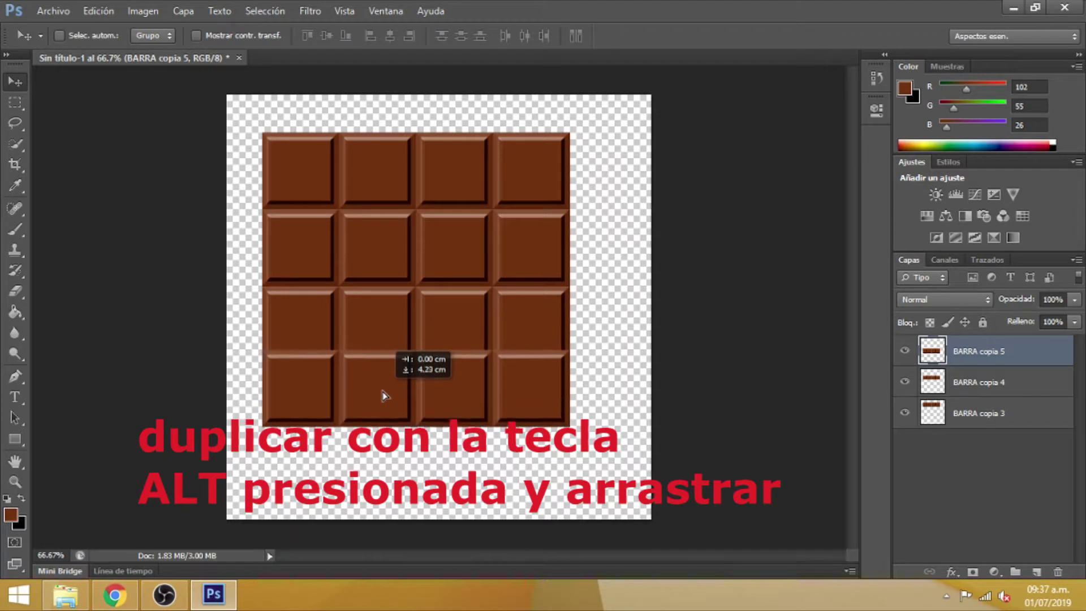
pyautogui.moveTo(383, 395); pyautogui.dragTo(387, 406)
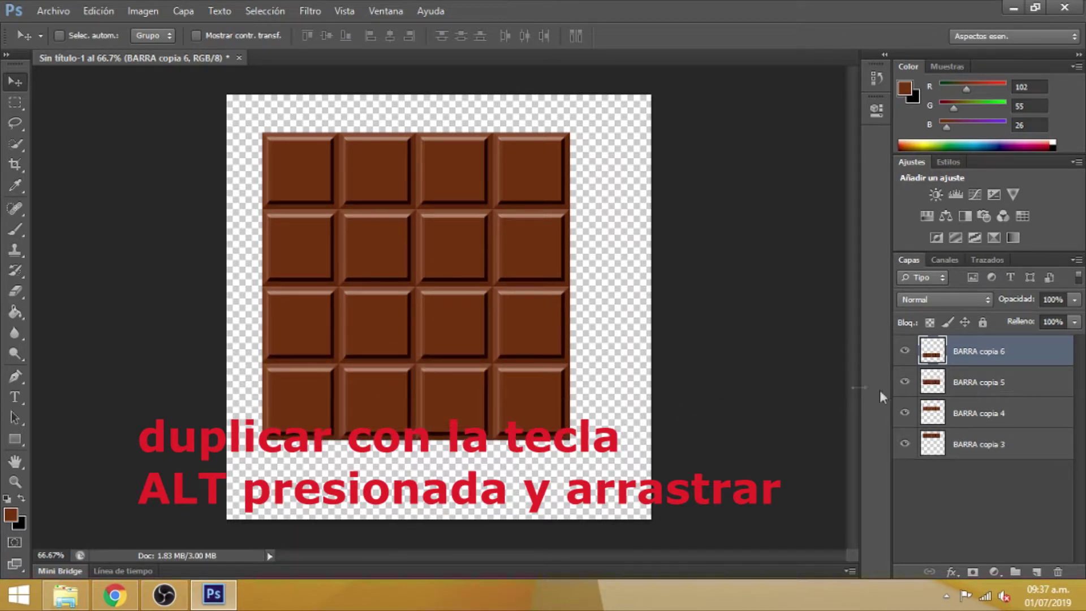
# Select the four row layers and merge them into one
pyautogui.keyDown('shift'); pyautogui.click(1010, 390); pyautogui.keyUp('shift')
pyautogui.keyDown('shift'); pyautogui.click(1011, 412); pyautogui.keyUp('shift')
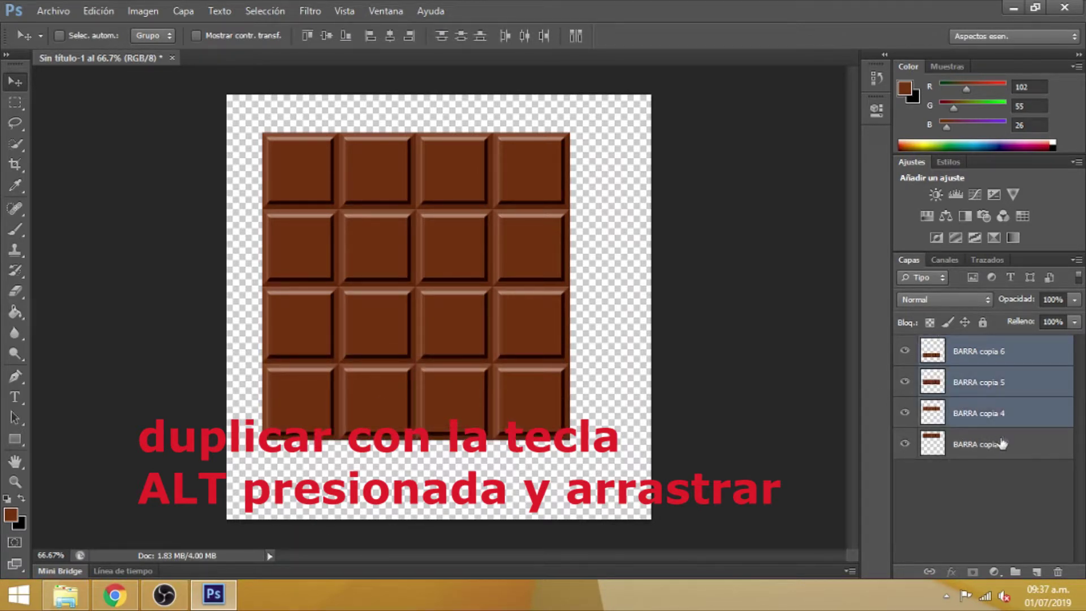
pyautogui.keyDown('shift'); pyautogui.click(1004, 443); pyautogui.keyUp('shift')
pyautogui.rightClick(996, 354)
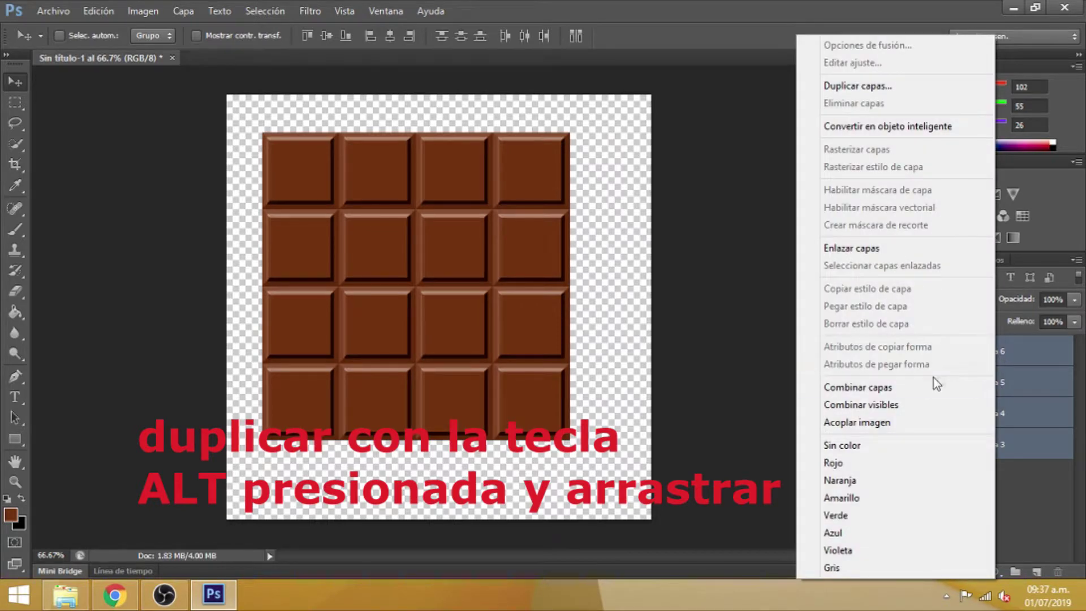
pyautogui.click(939, 387)
# Rename the merged layer BARRAS and shift it slightly right and down
pyautogui.doubleClick(981, 352)
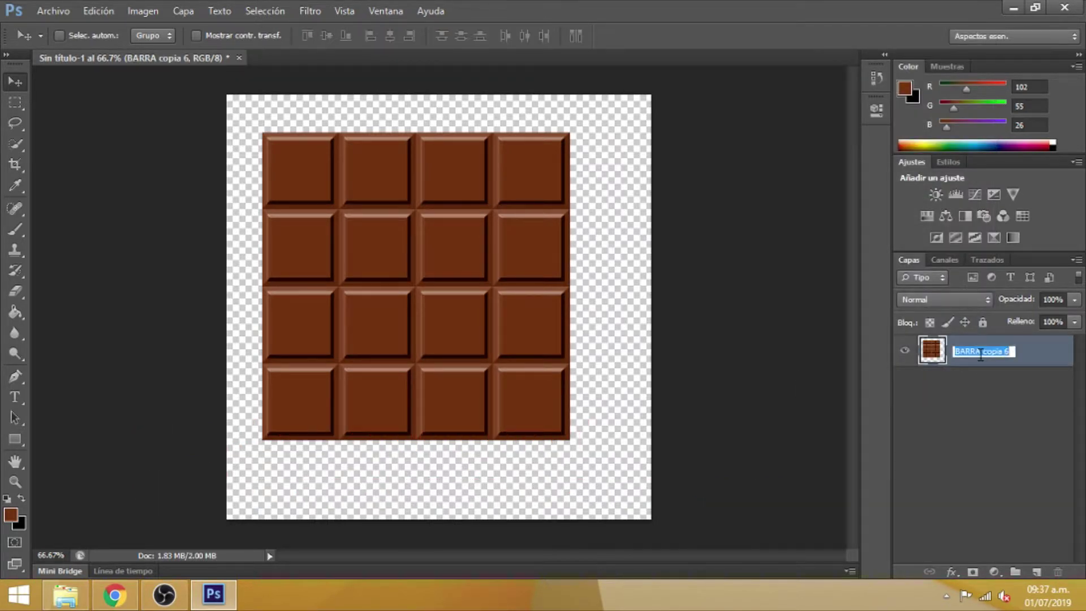
pyautogui.write('BARRA')
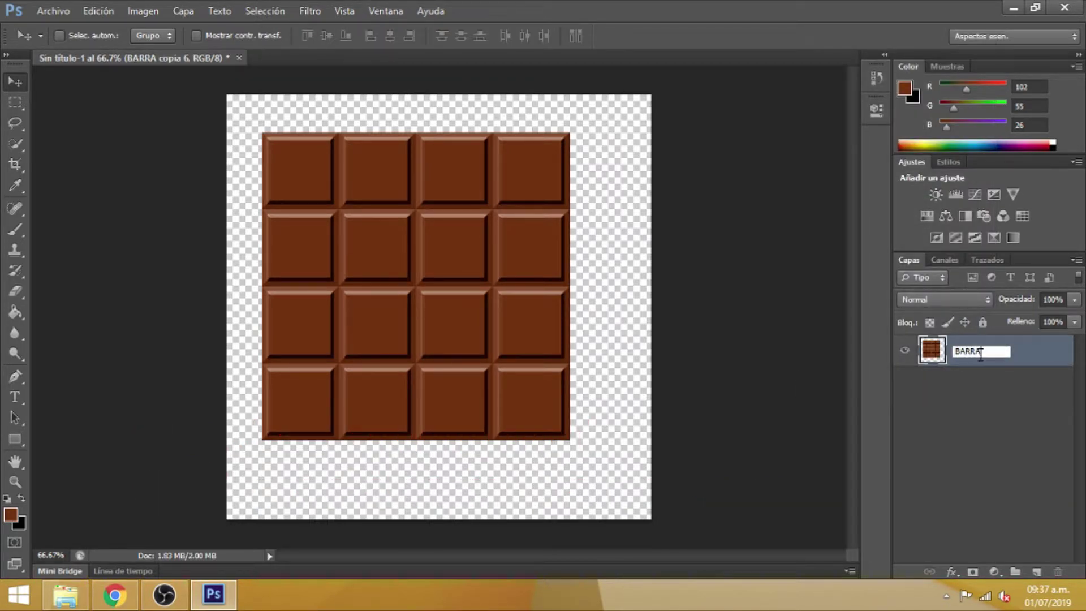
pyautogui.write('S')
pyautogui.press('Return')
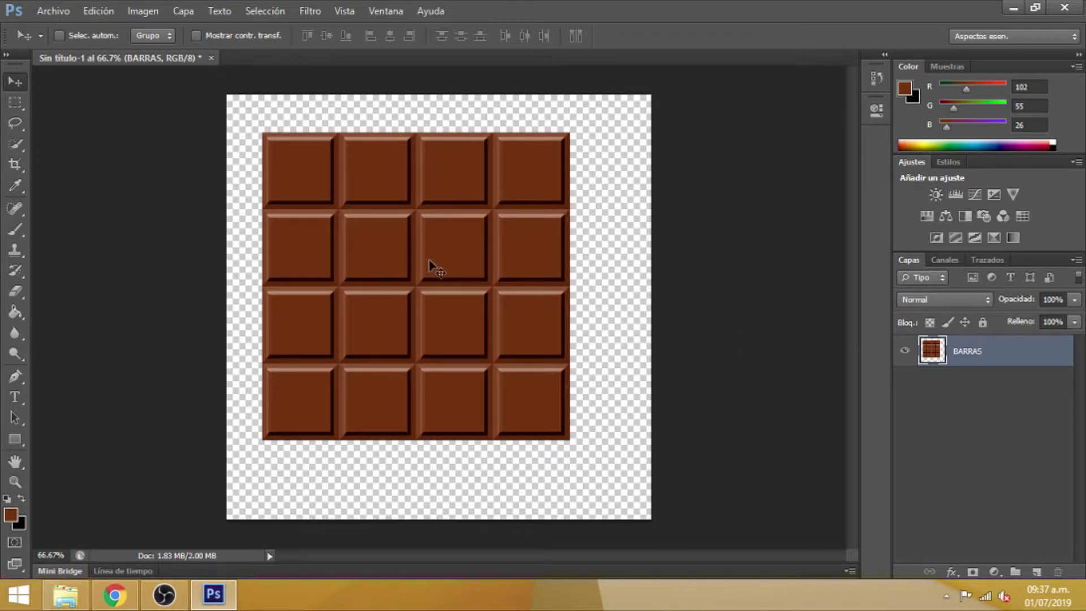
pyautogui.moveTo(429, 261); pyautogui.dragTo(442, 272)
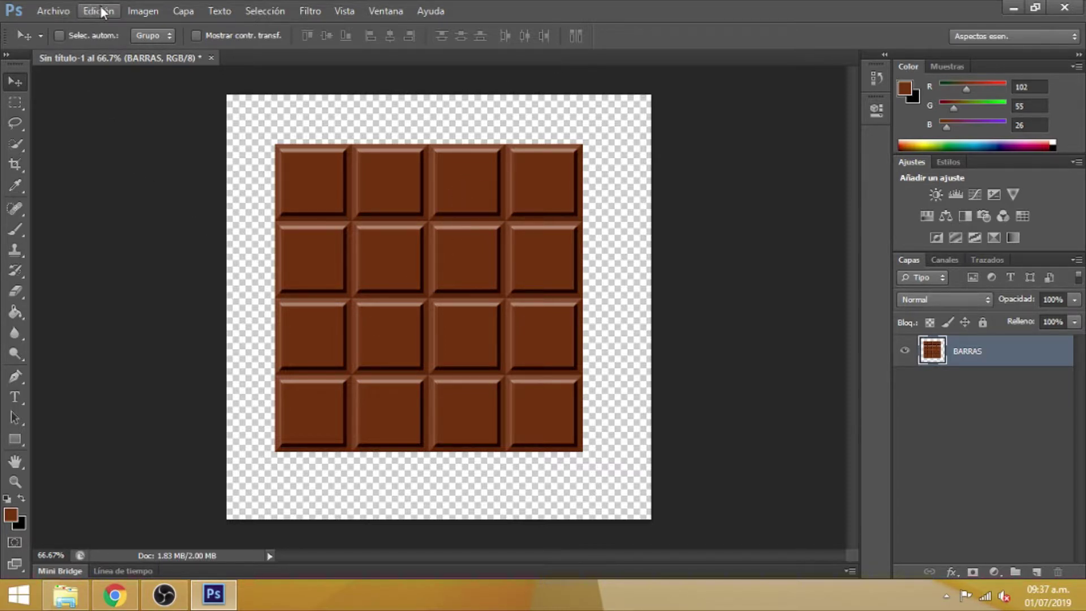
# Crop the canvas tightly around the 4×4 chocolate grid
pyautogui.click(15, 164)
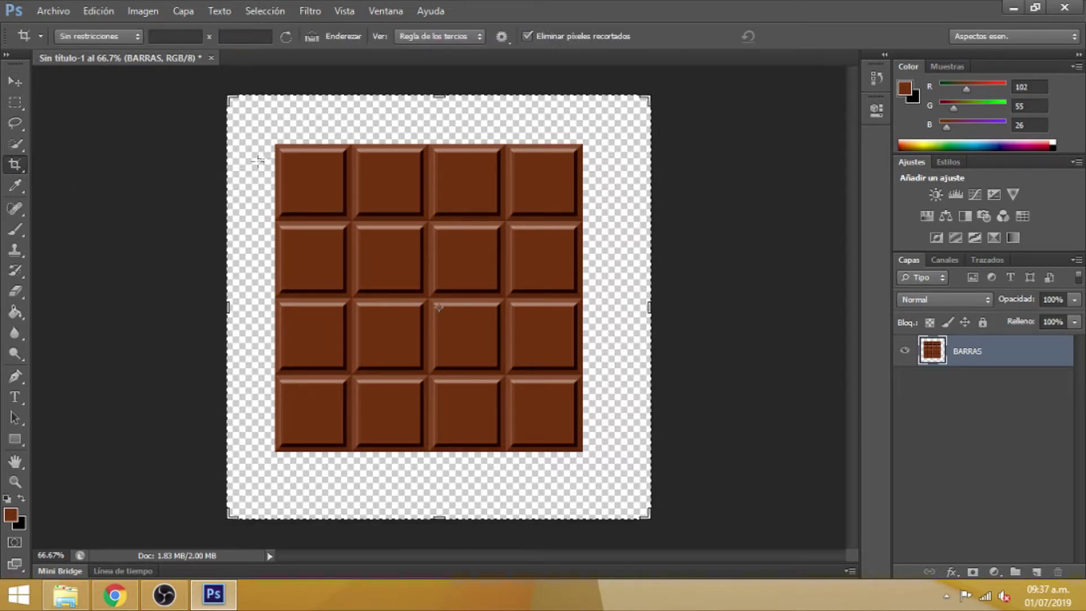
pyautogui.moveTo(275, 143); pyautogui.dragTo(563, 440)
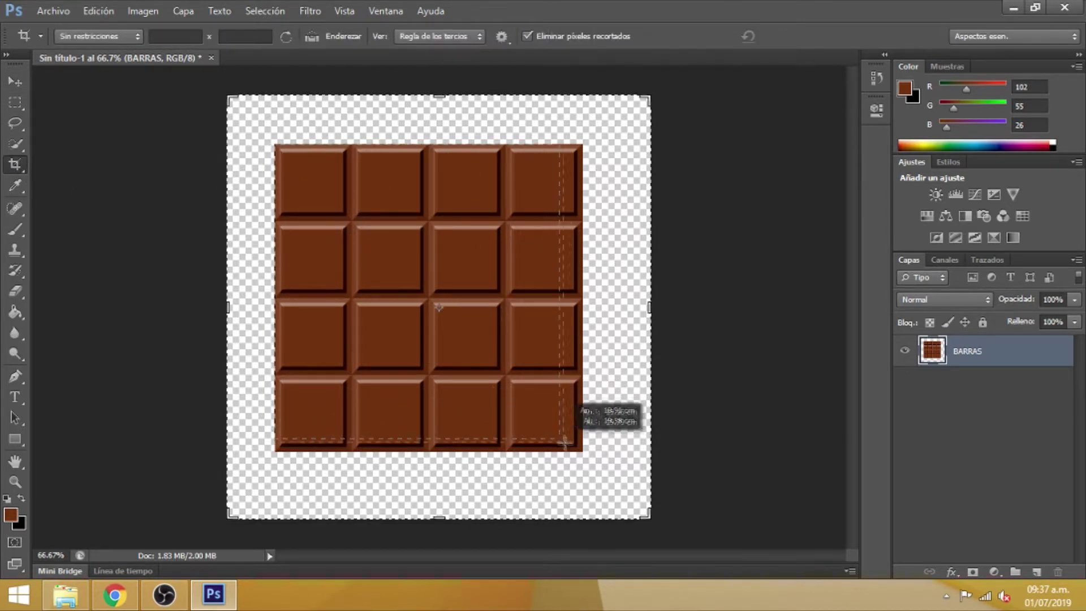
pyautogui.moveTo(563, 440); pyautogui.dragTo(581, 450)
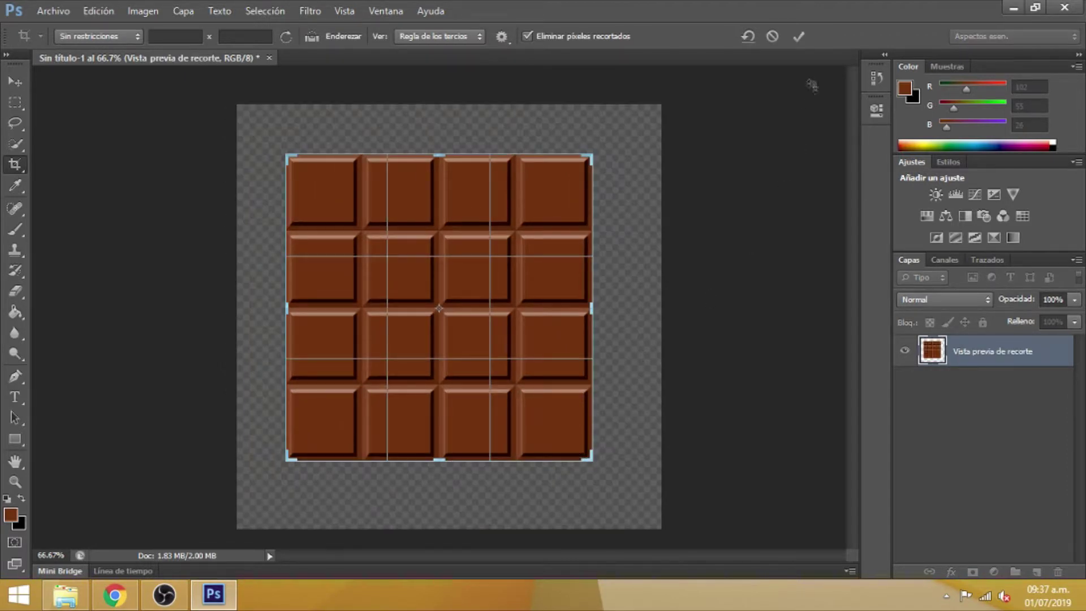
pyautogui.click(798, 37)
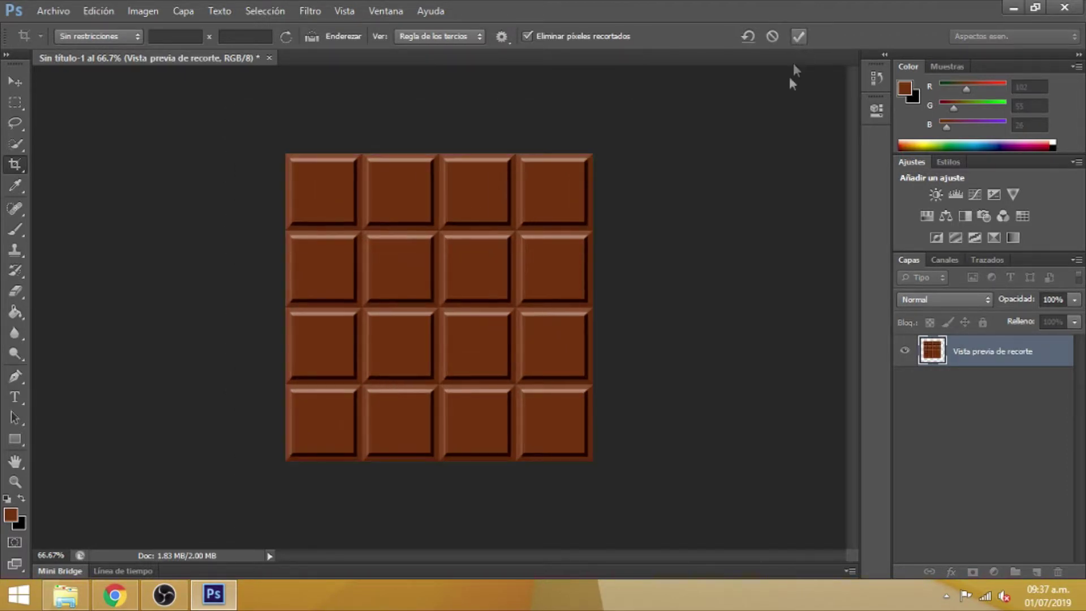
pyautogui.click(13, 81)
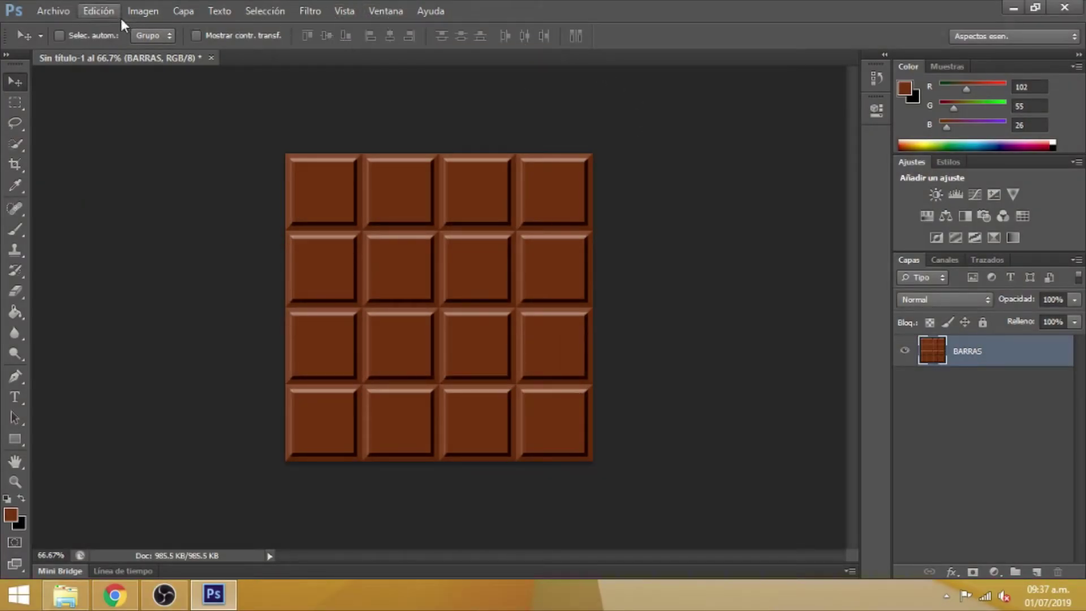
# Open the Edición (Edit) menu to reach the Define Pattern command
pyautogui.click(115, 14)
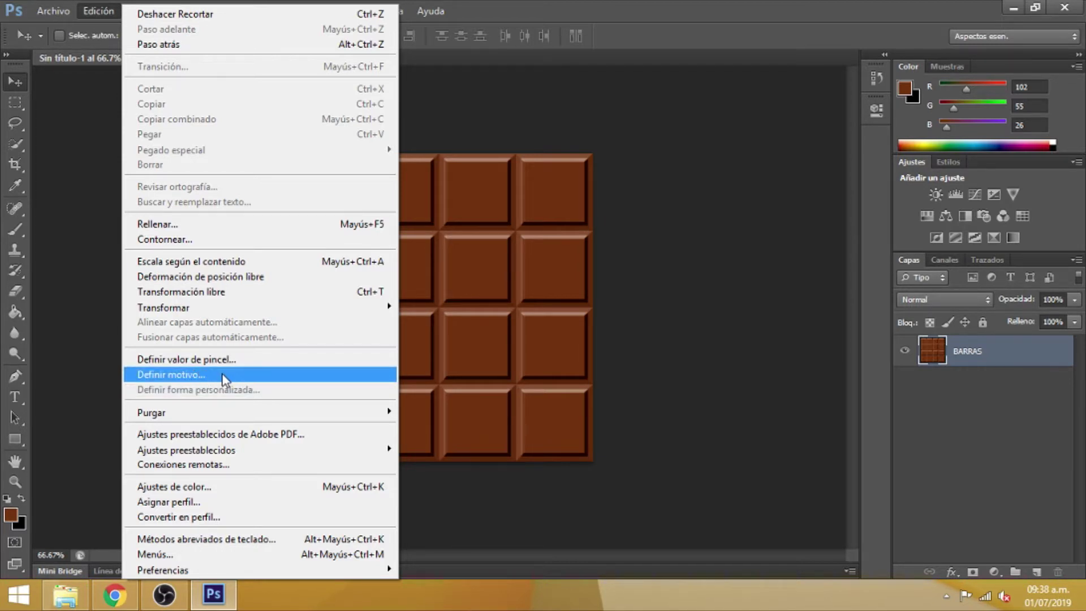
# Define the cropped chocolate bar as a pattern named 'BARRAS DE CHOCOLATE'
pyautogui.click(224, 378)
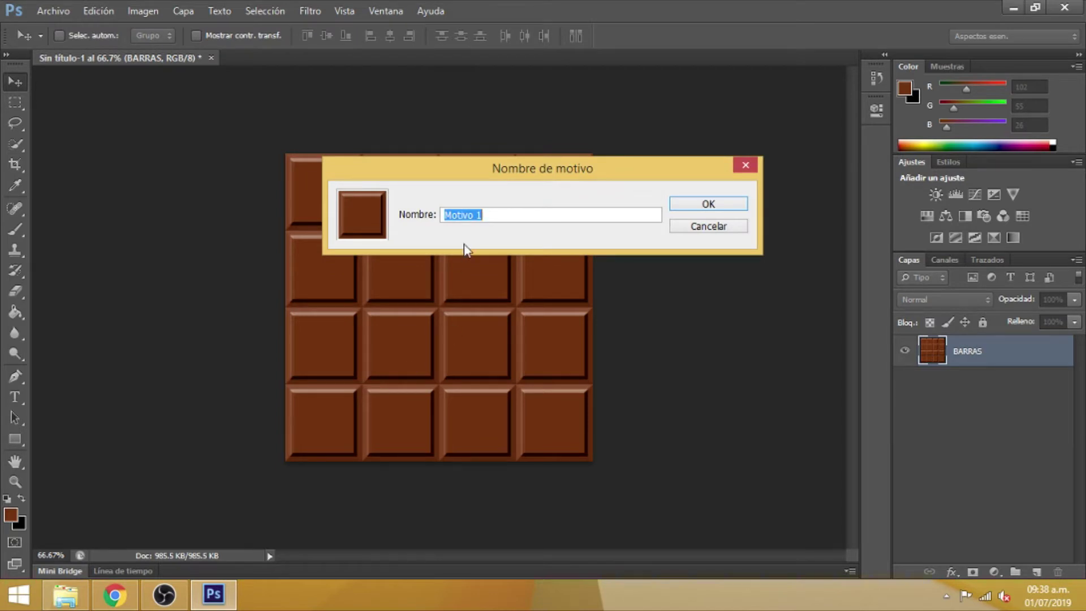
pyautogui.write('BARRAS DE CHOCOLATE')
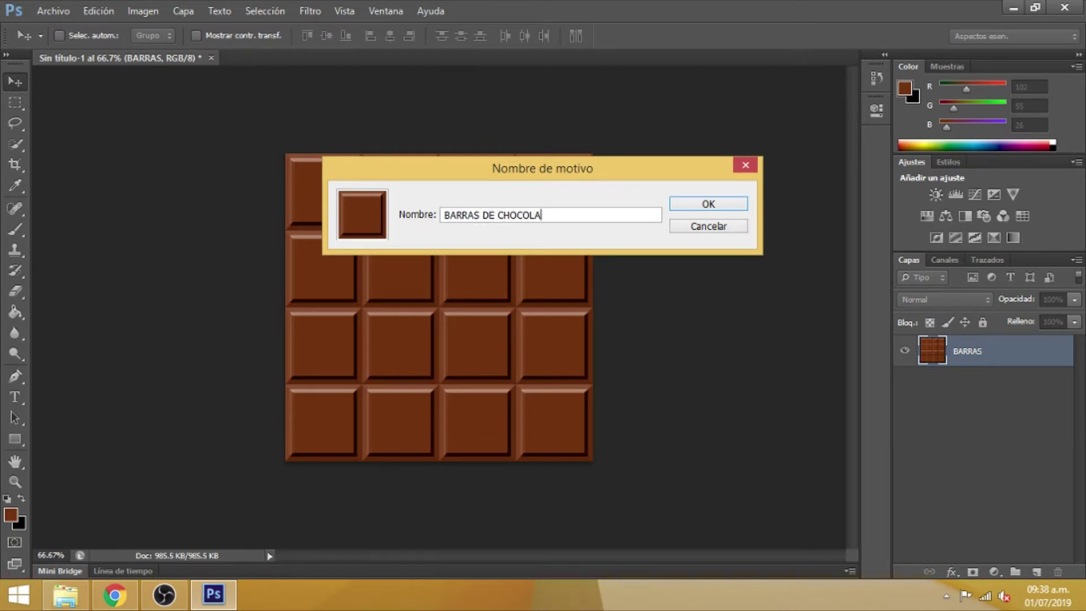
pyautogui.click(701, 205)
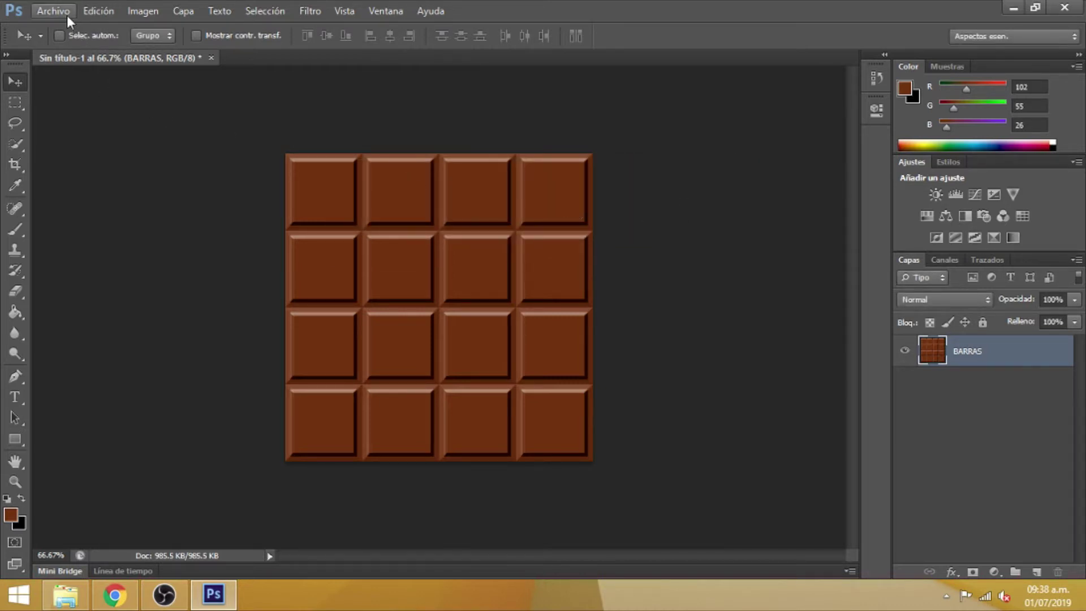
# Create a new 800×800 px, 72 ppi document with a transparent background
pyautogui.click(66, 15)
pyautogui.click(80, 27)
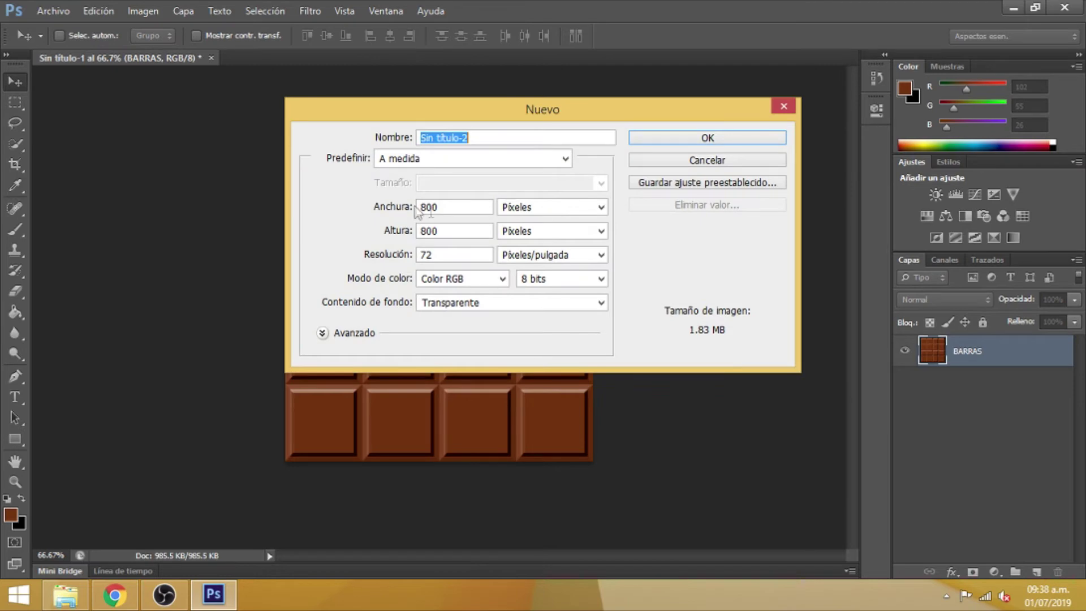
pyautogui.click(466, 212)
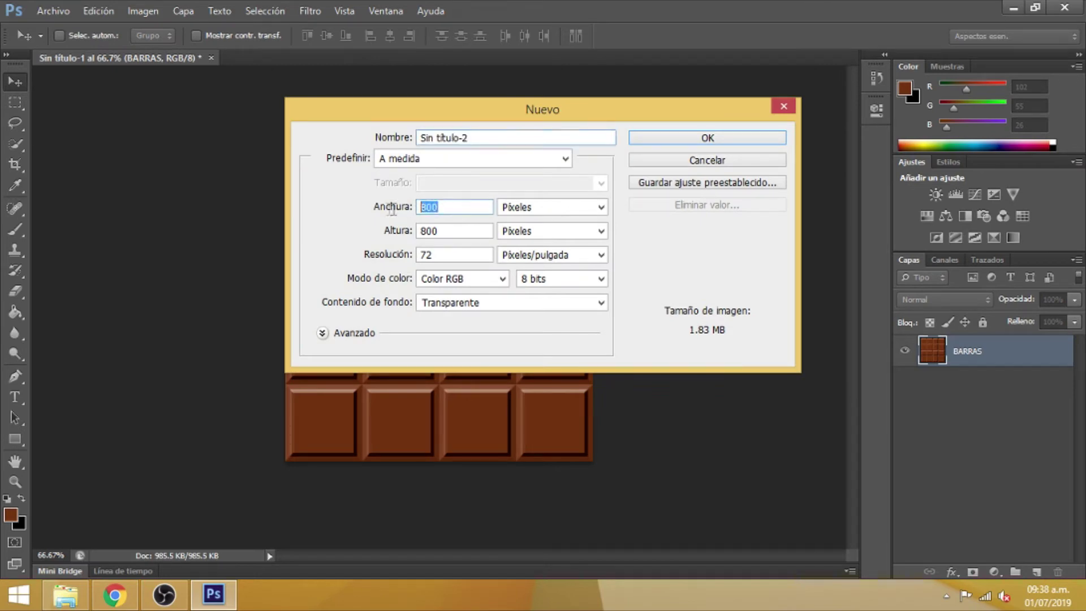
pyautogui.click(749, 139)
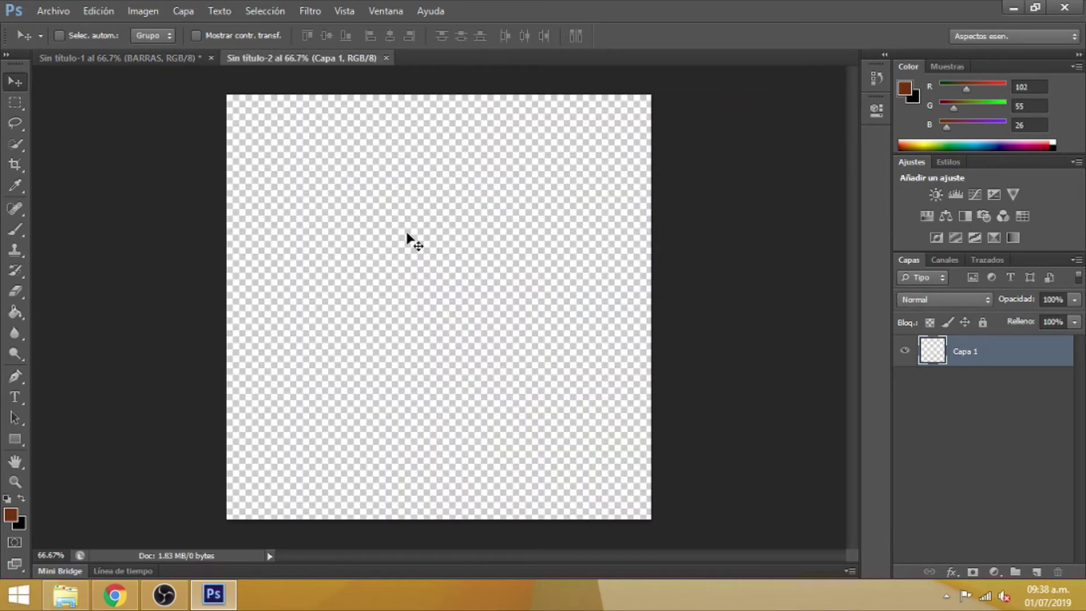
pyautogui.click(14, 439)
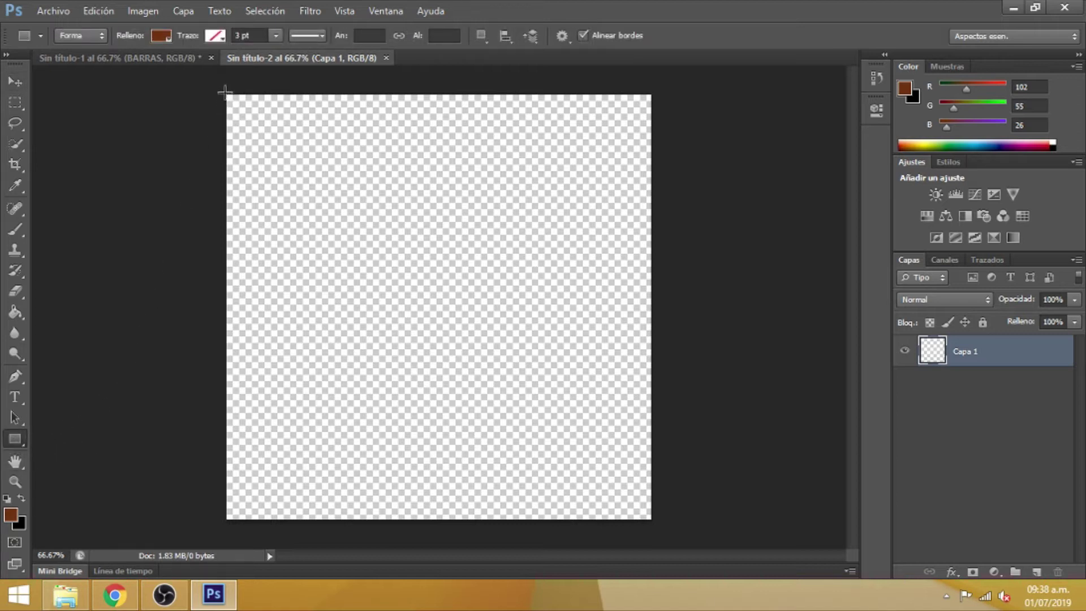
# Draw a brown rectangle covering the whole canvas and rasterize the 'Rectángulo 1' layer
pyautogui.moveTo(225, 93); pyautogui.dragTo(621, 484)
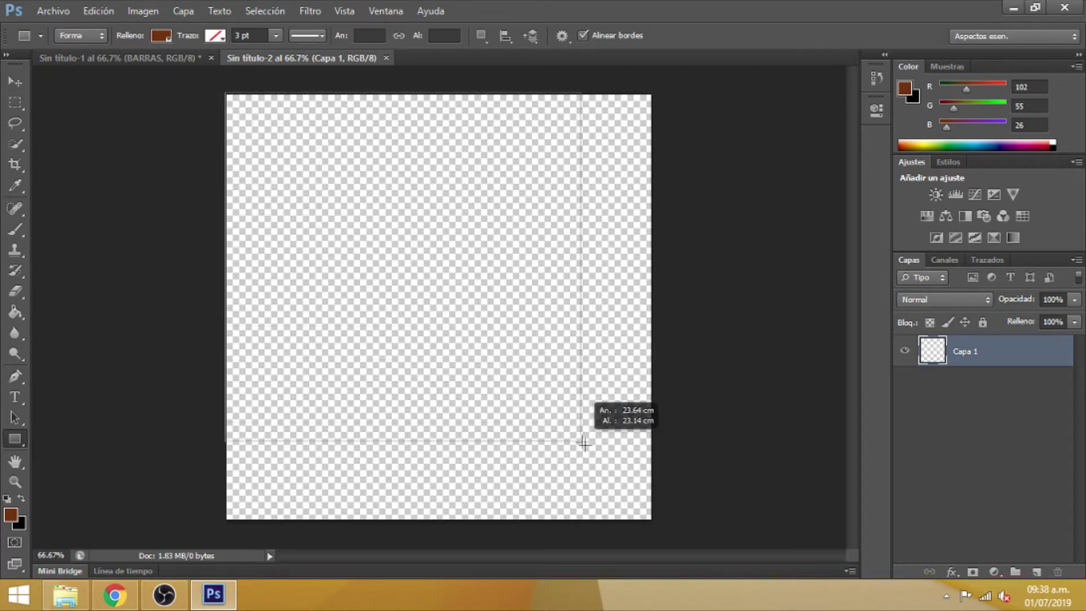
pyautogui.moveTo(621, 484); pyautogui.dragTo(659, 491)
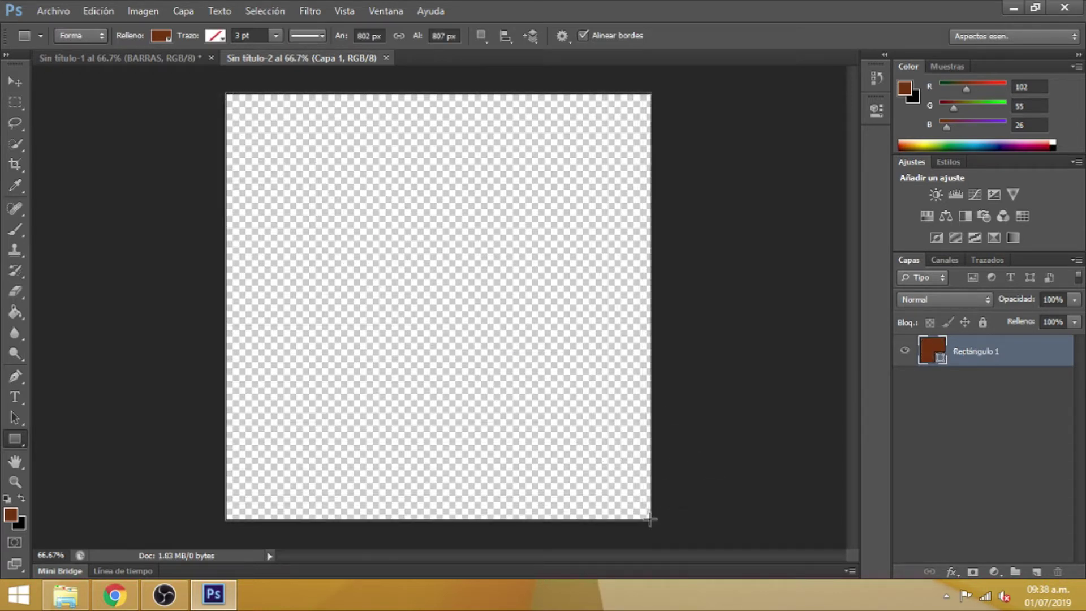
pyautogui.rightClick(1002, 359)
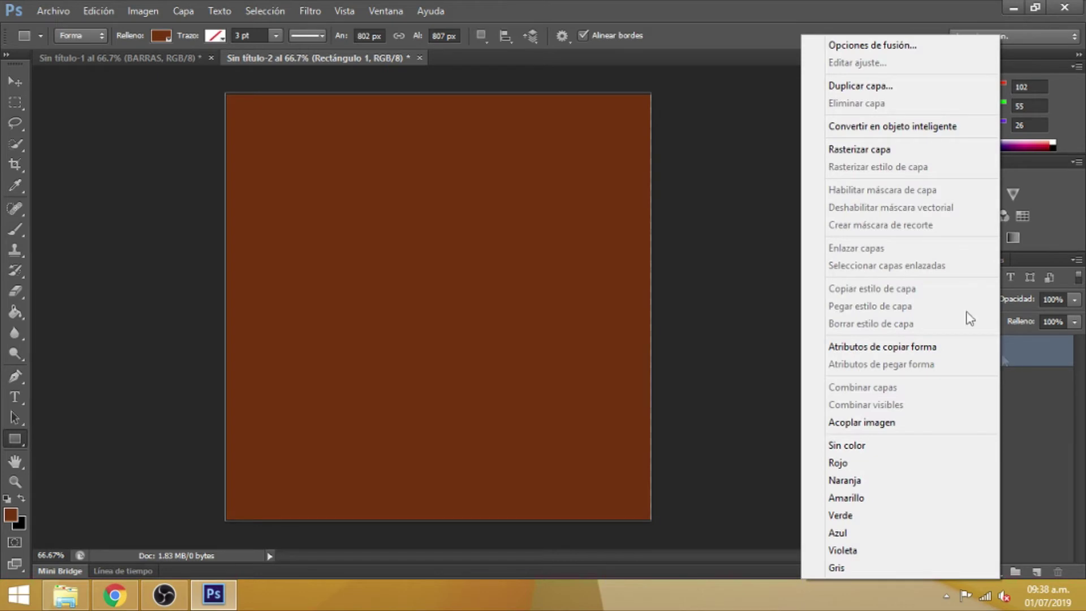
pyautogui.click(891, 153)
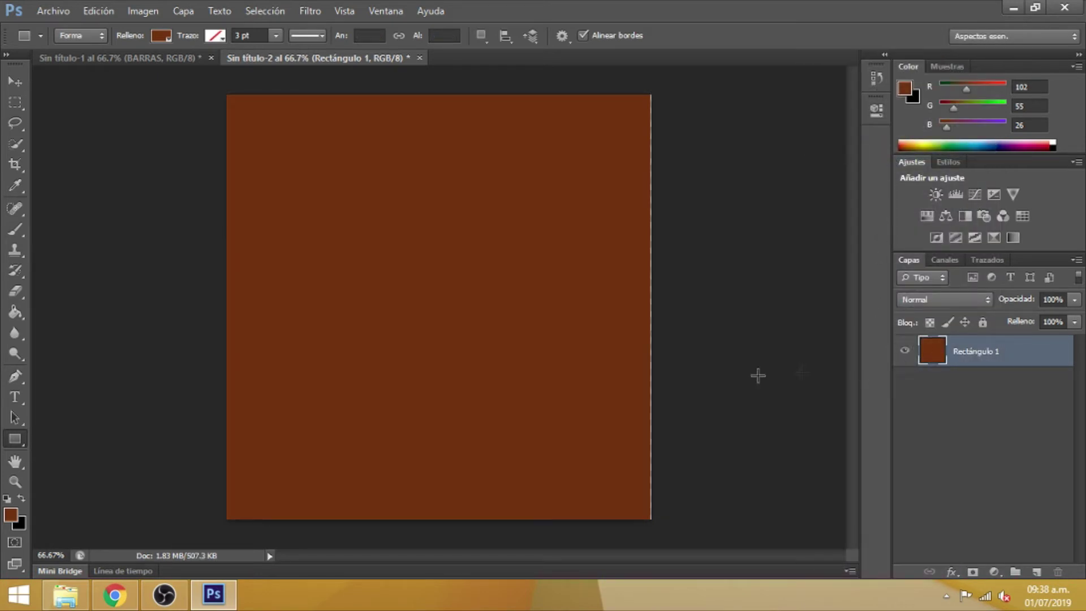
pyautogui.click(16, 84)
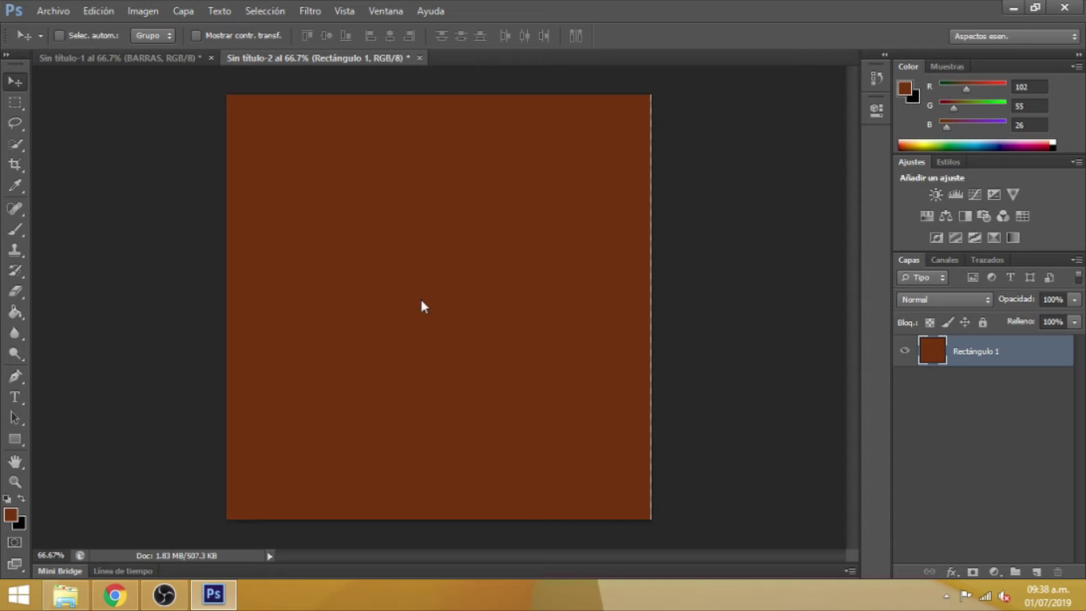
pyautogui.rightClick(1010, 353)
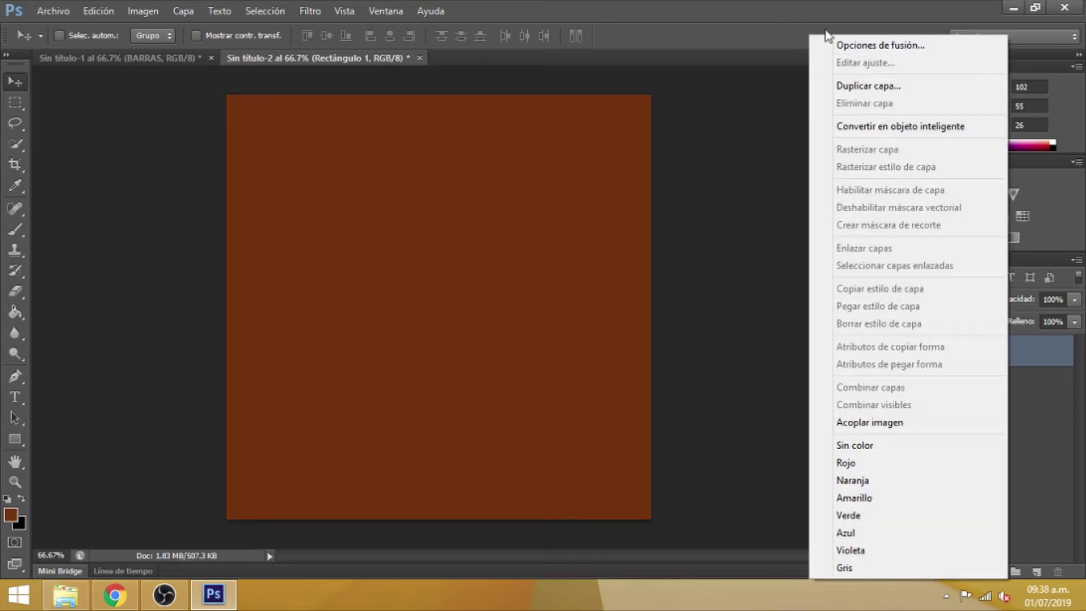
# Add a Pattern Overlay using the BARRAS DE CHOCOLATE pattern, then nudge it slightly right
pyautogui.click(869, 47)
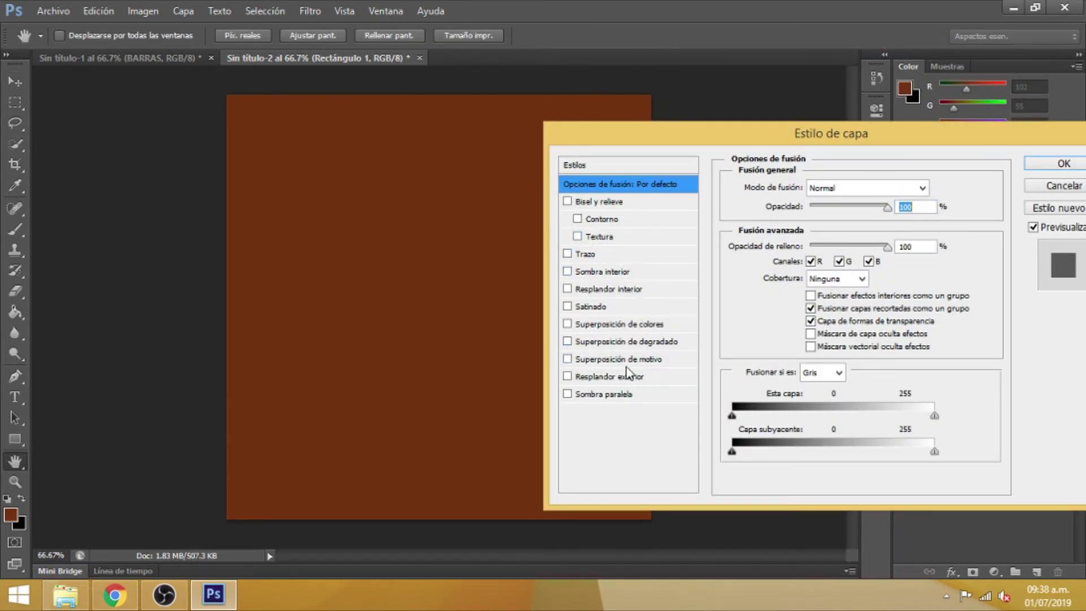
pyautogui.click(660, 361)
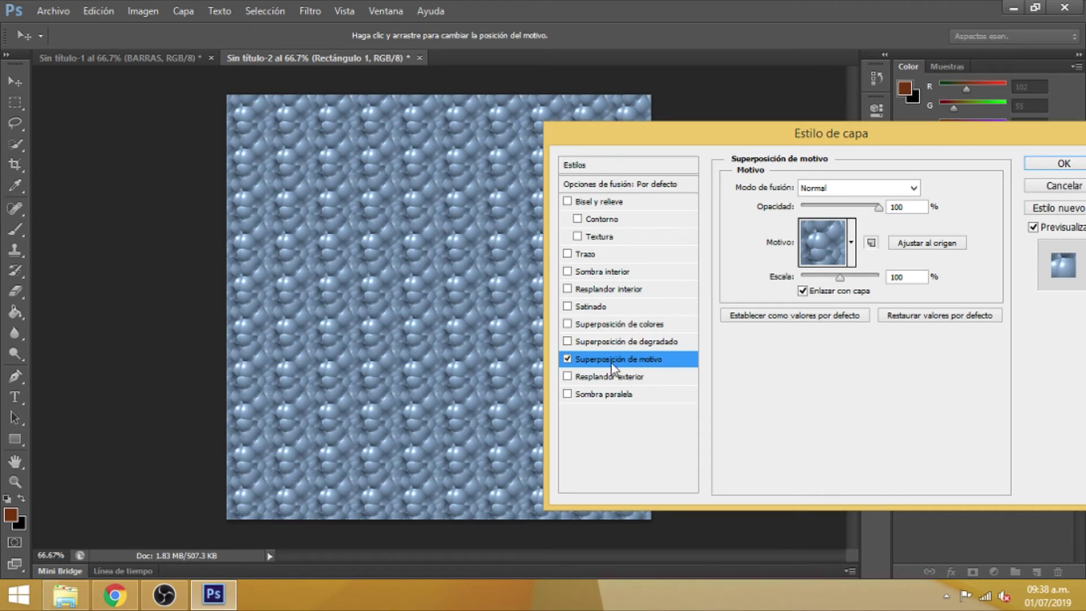
pyautogui.click(847, 254)
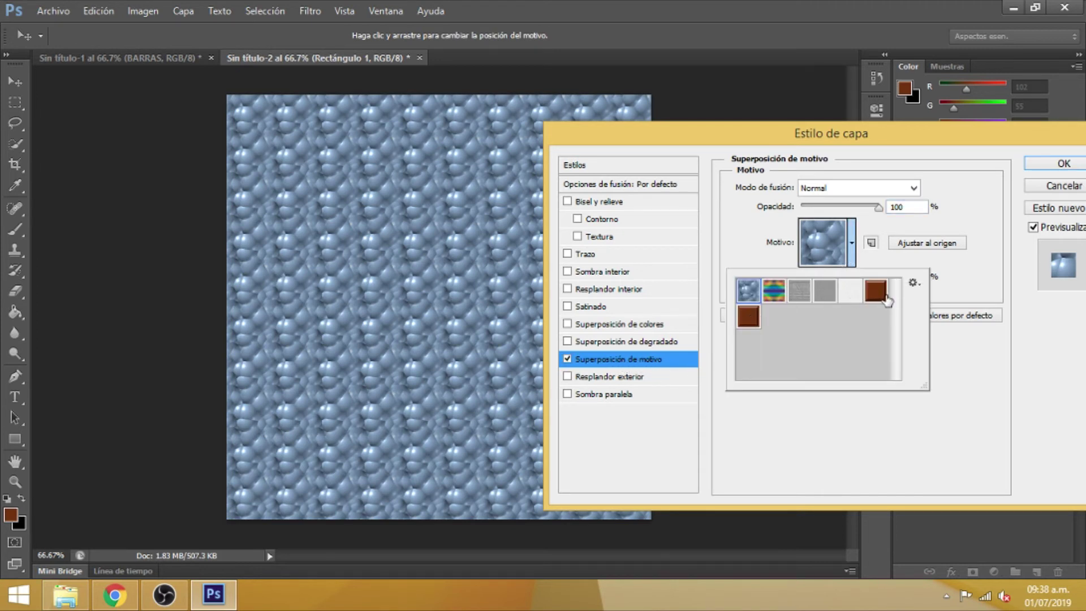
pyautogui.click(748, 319)
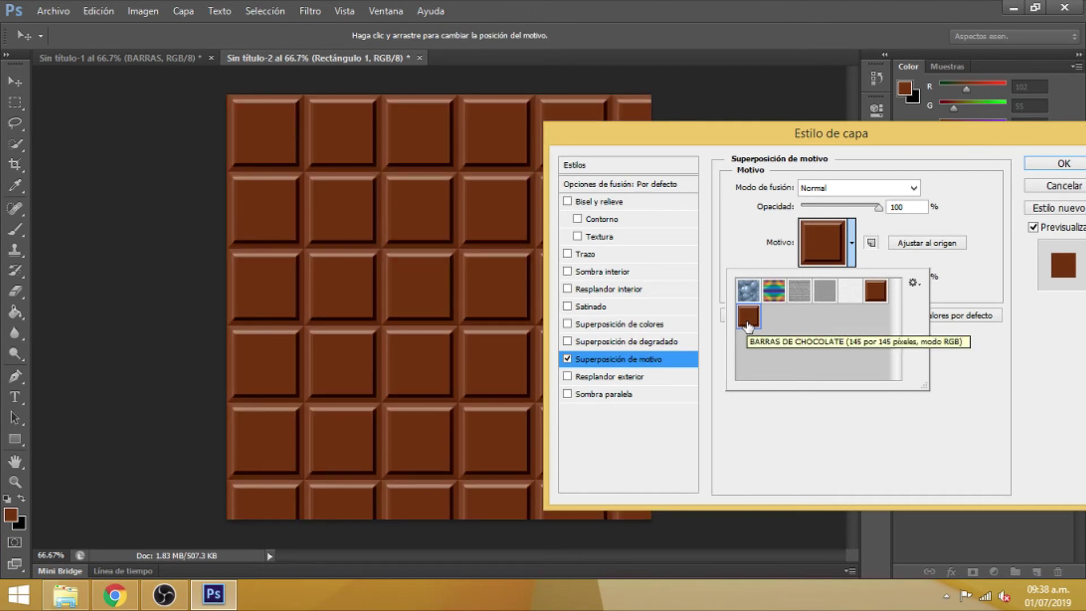
pyautogui.click(1058, 165)
pyautogui.moveTo(491, 285); pyautogui.dragTo(510, 284)
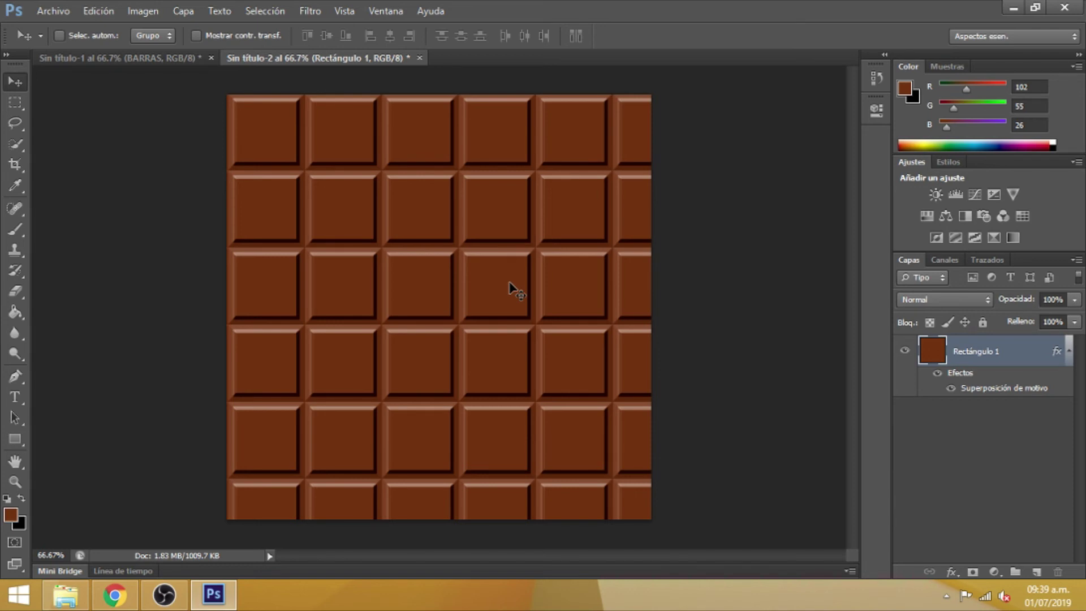